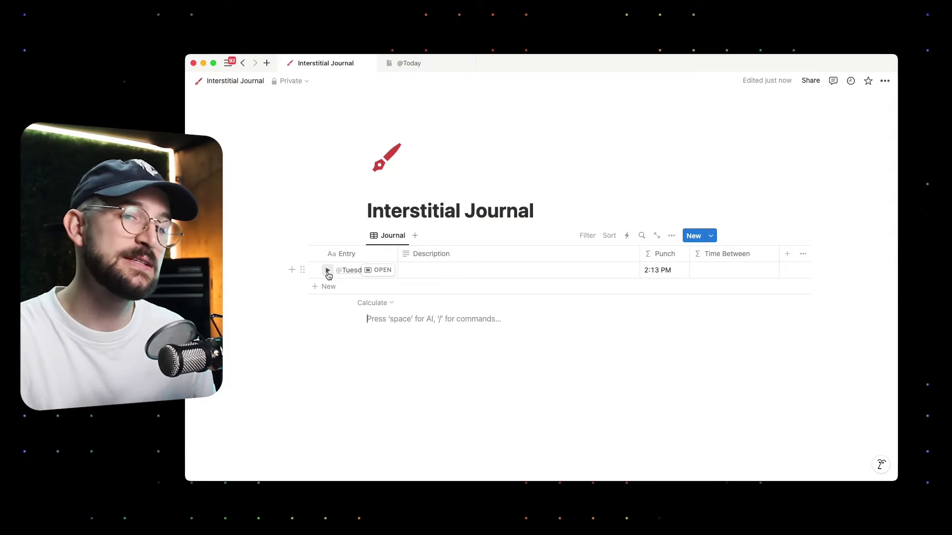
Step: Expand the Tuesday entry to examine its sub-items' punch times and time between, and collapse it again
click(328, 270)
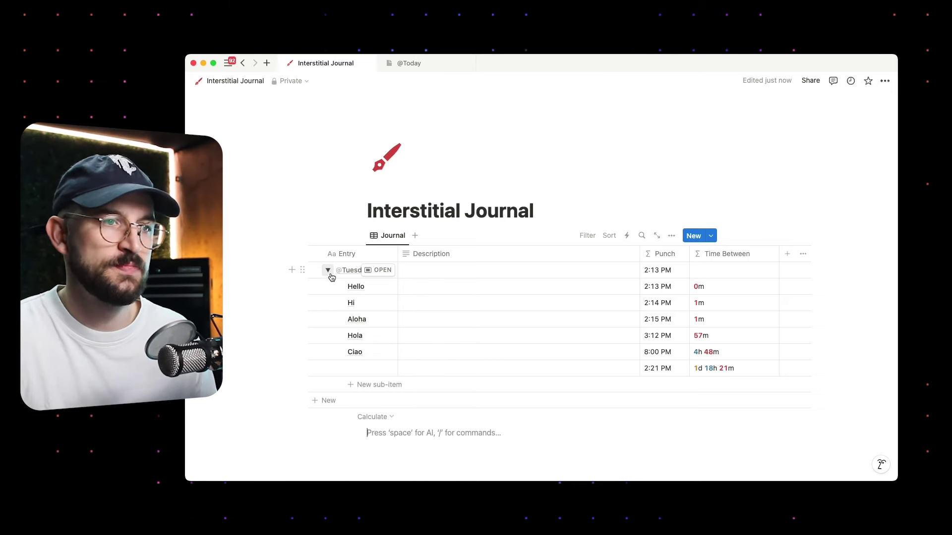
scroll(427, 354, down, 3)
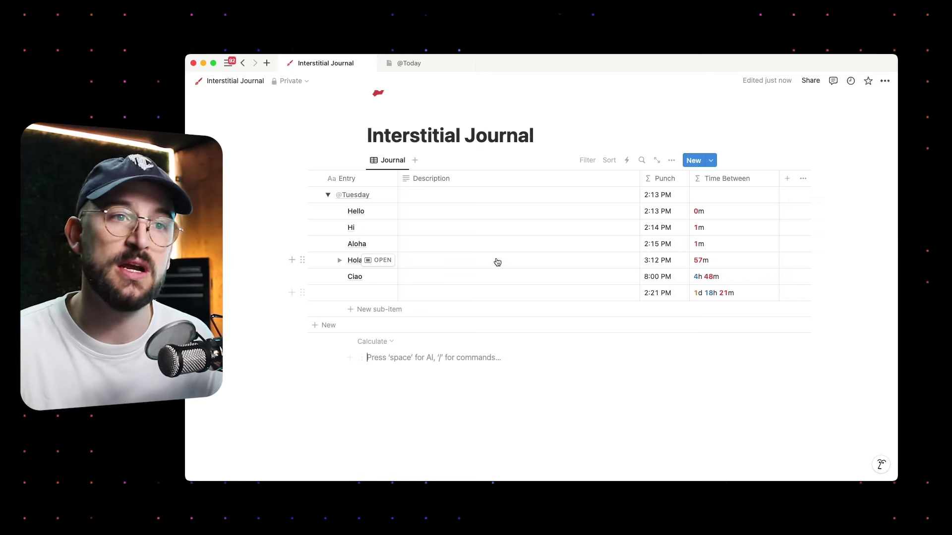
scroll(497, 260, up, 1)
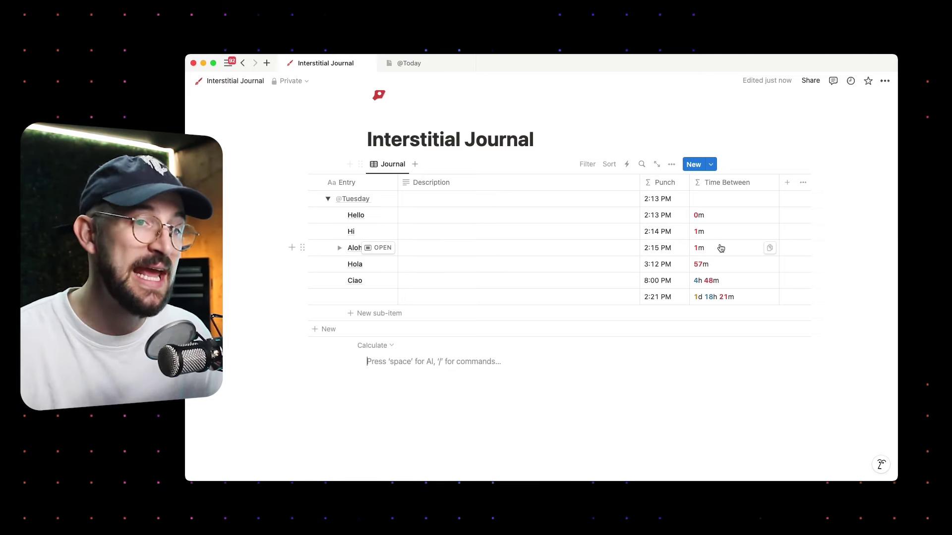
scroll(726, 201, down, 1)
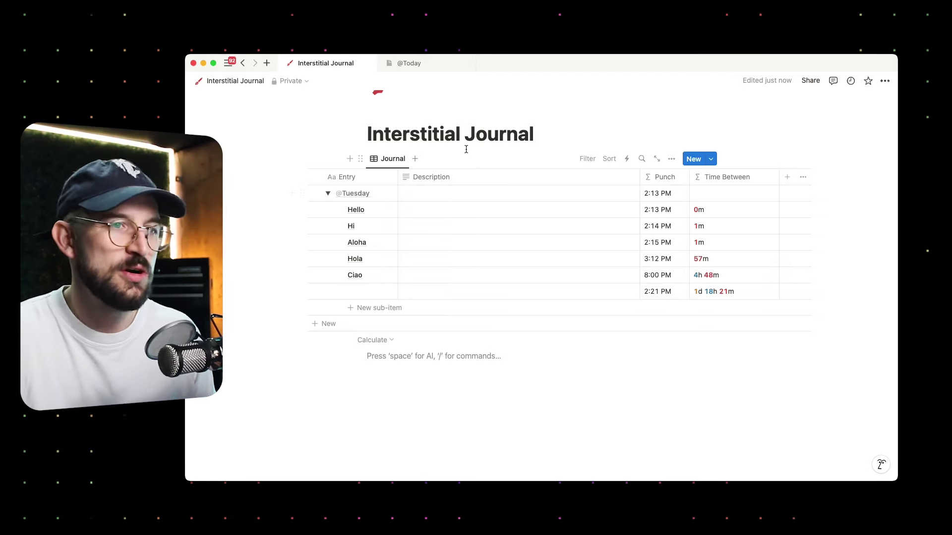
click(328, 194)
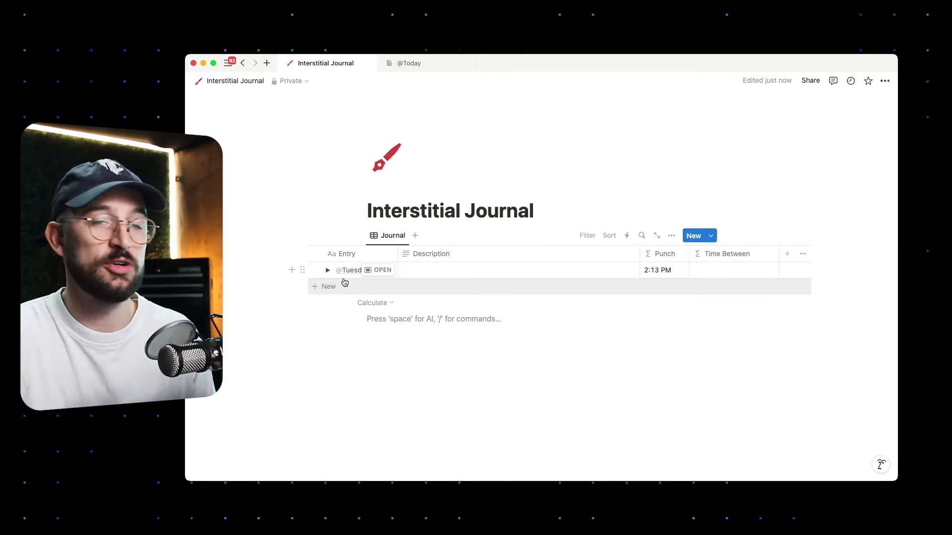
Step: Add a blank entry below the Tuesday entry in the Journal table and expand both entries to show their sub-item rows
click(345, 286)
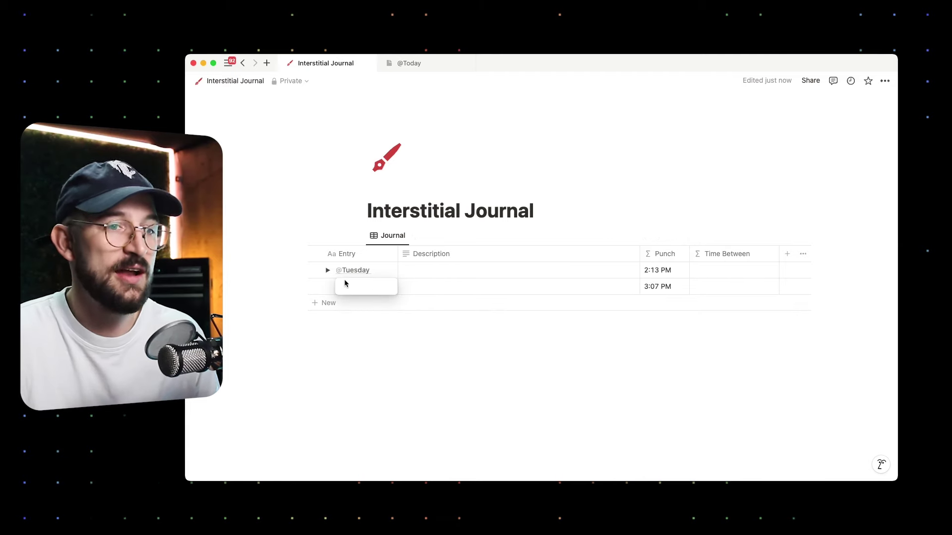
key(Escape)
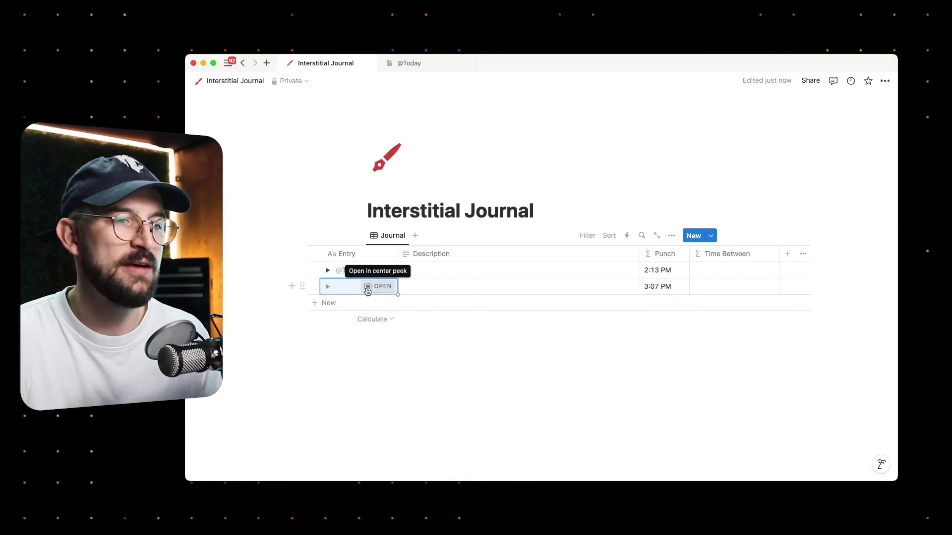
click(344, 291)
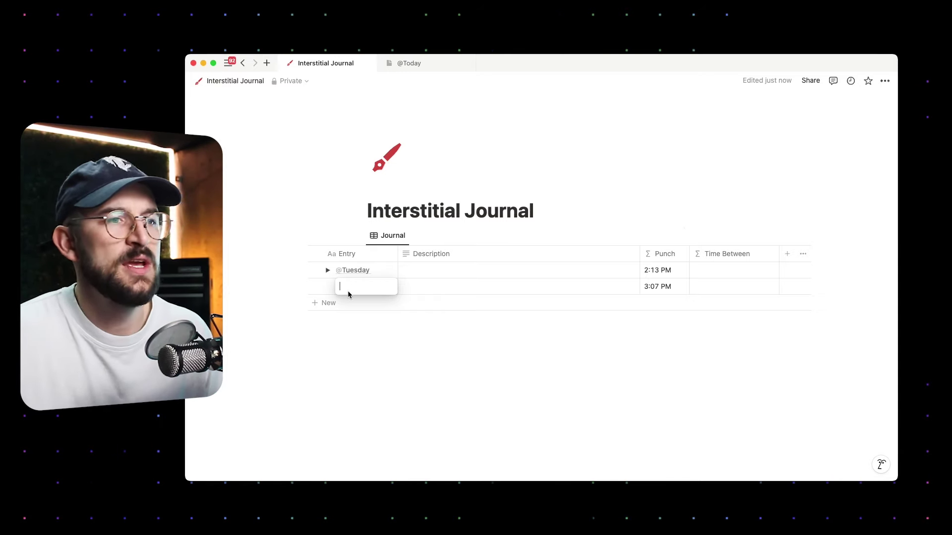
key(Escape)
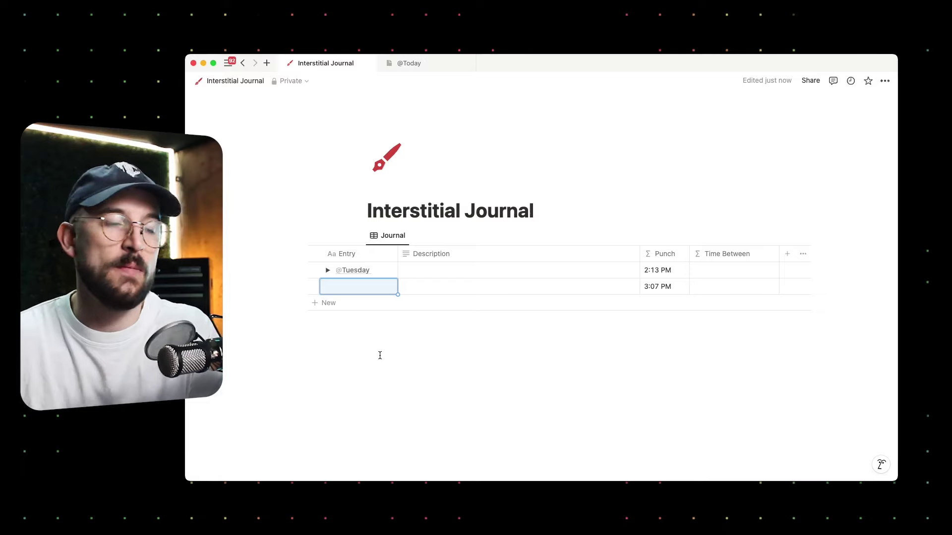
click(327, 286)
click(328, 270)
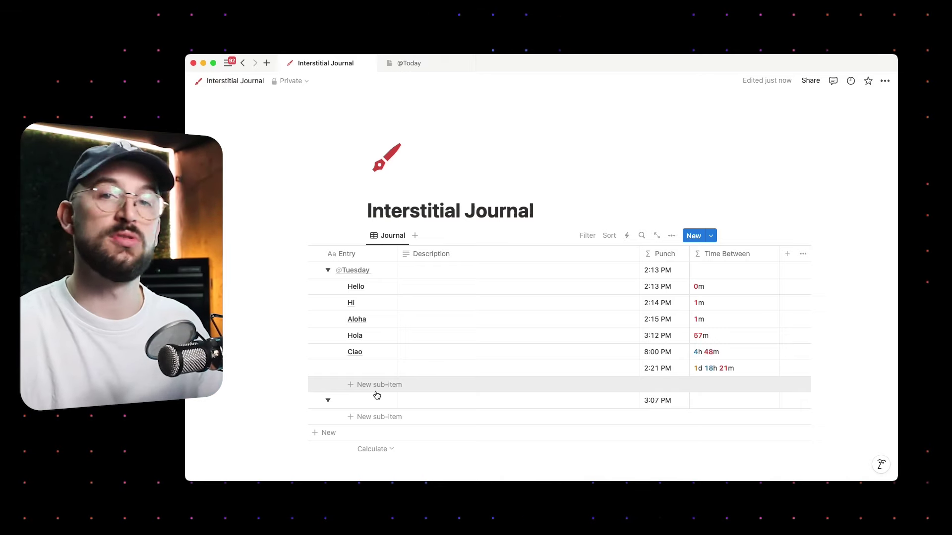
scroll(338, 280, down, 1)
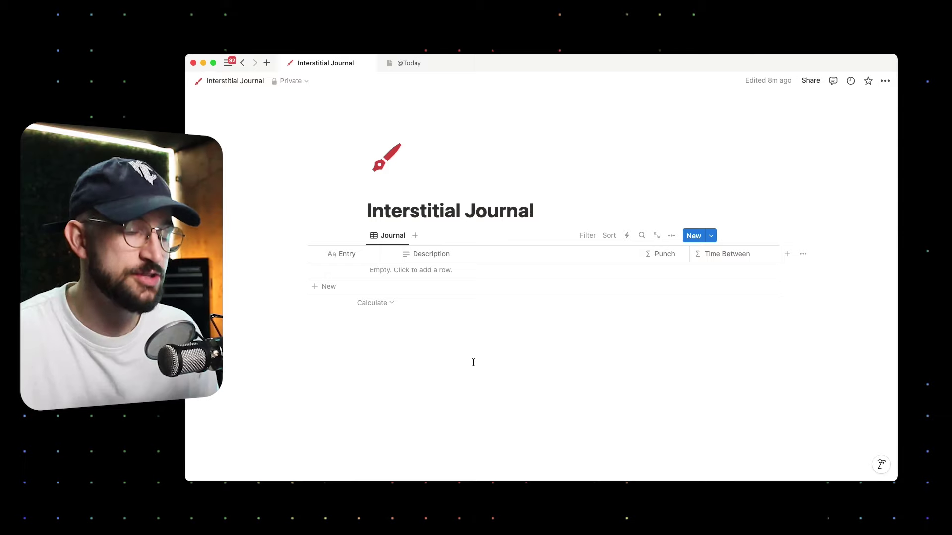
click(400, 272)
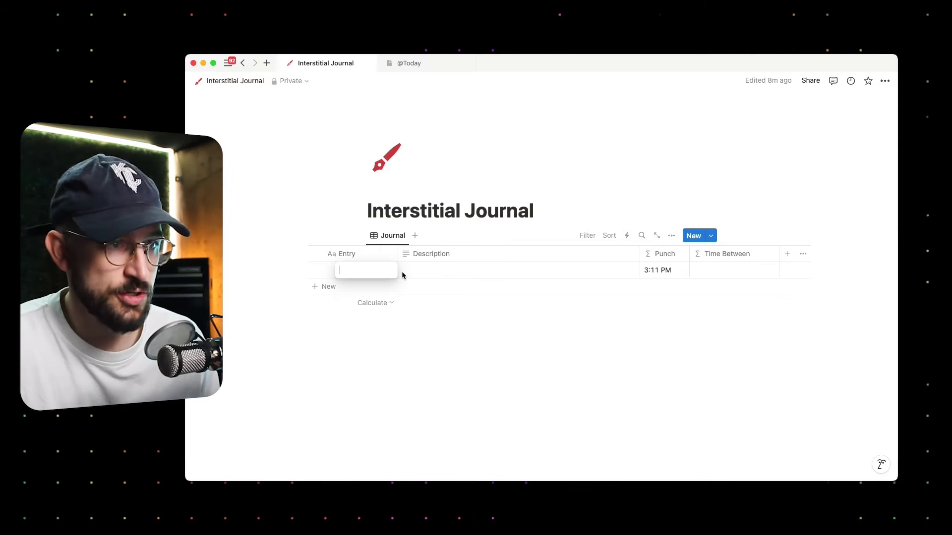
click(340, 270)
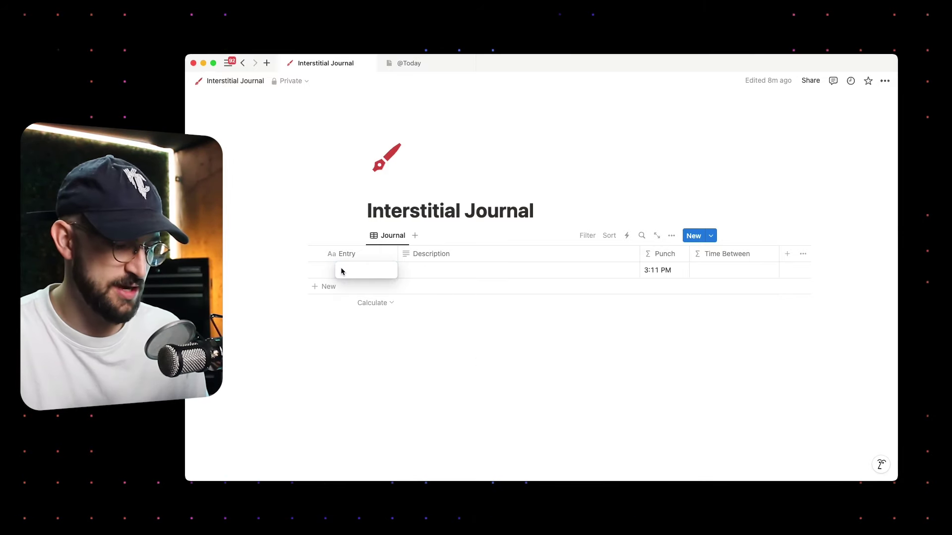
text(@)
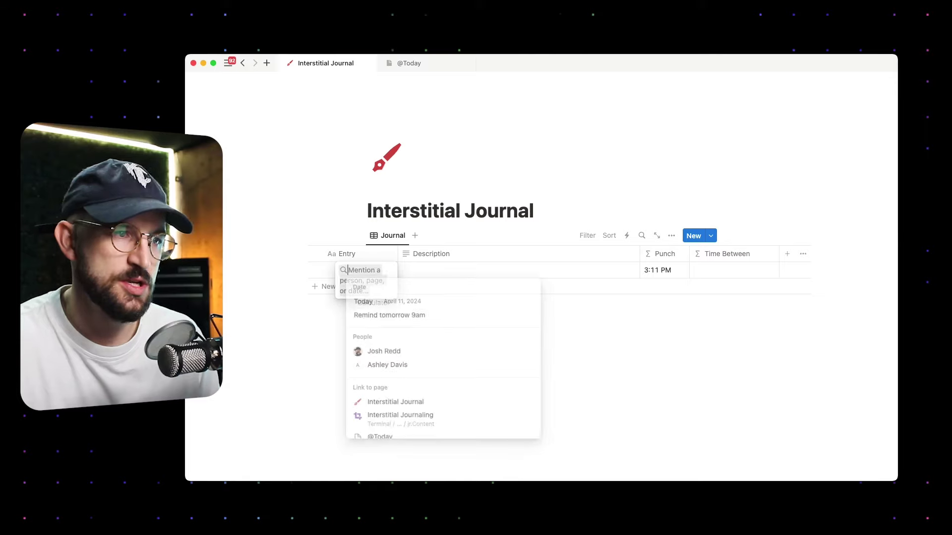
text(today)
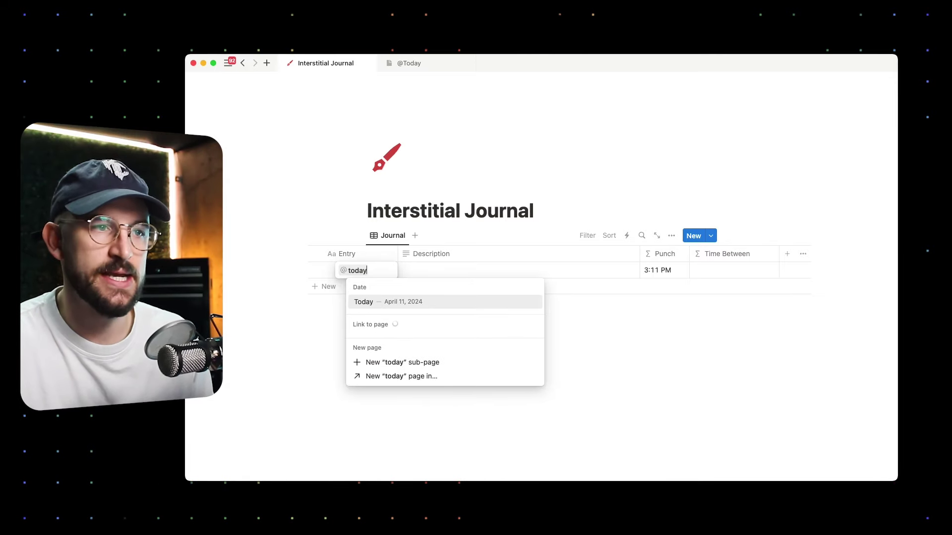
key(Return)
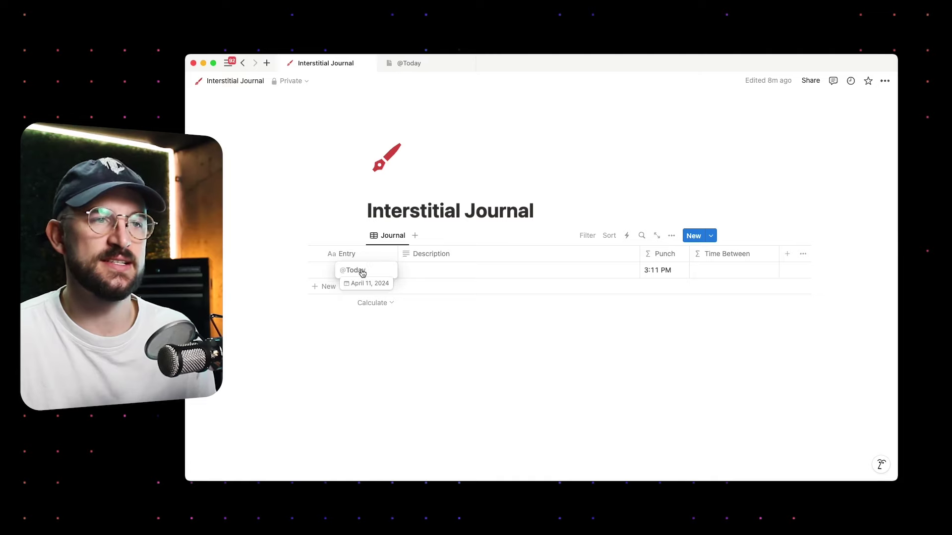
mouse_move(364, 270)
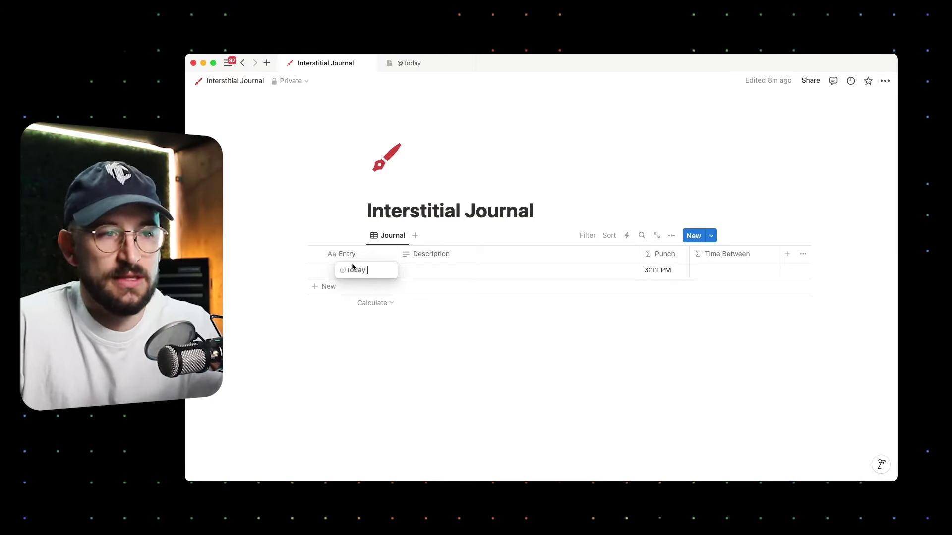
key(Escape)
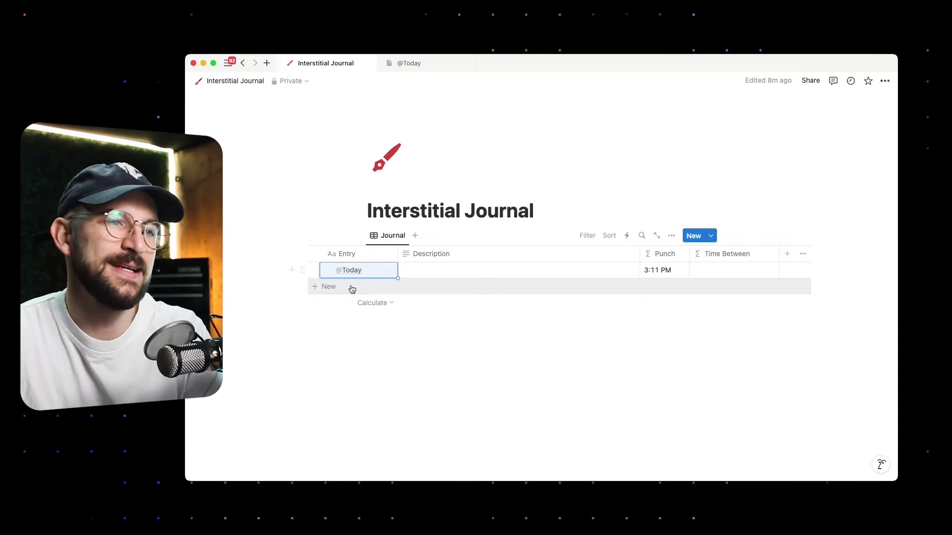
click(329, 270)
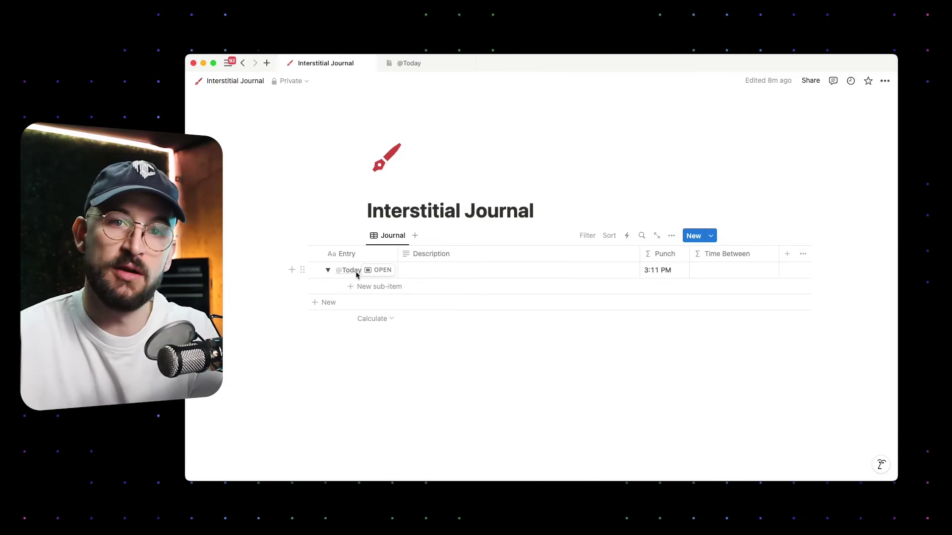
click(383, 287)
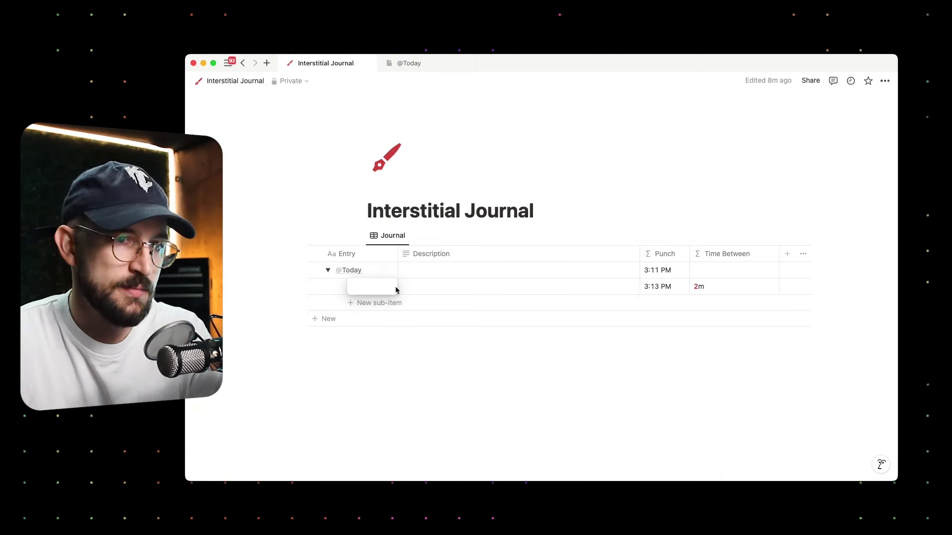
key(Escape)
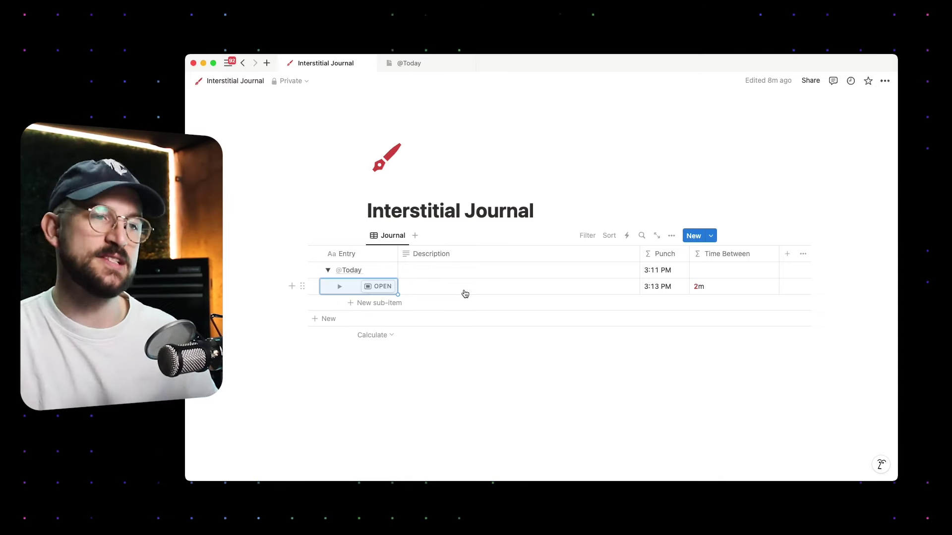
click(403, 351)
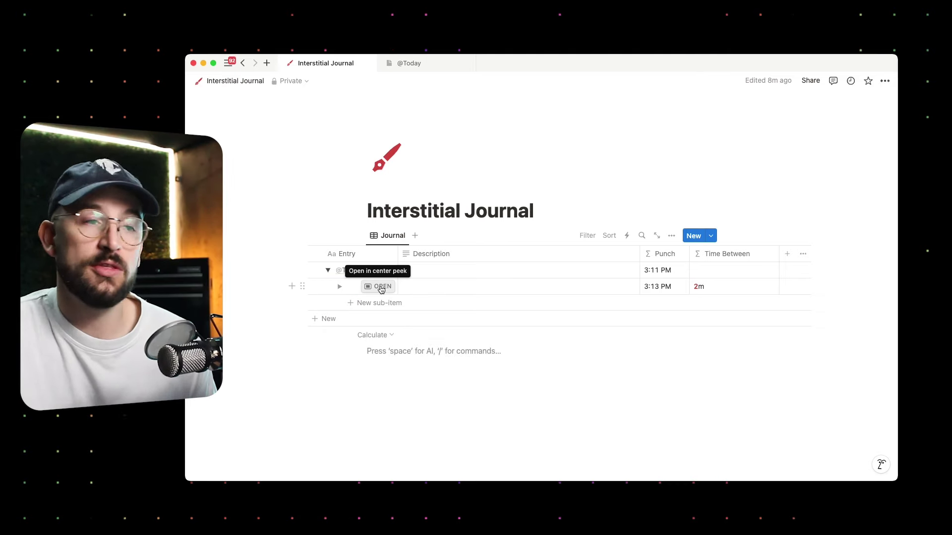
click(376, 288)
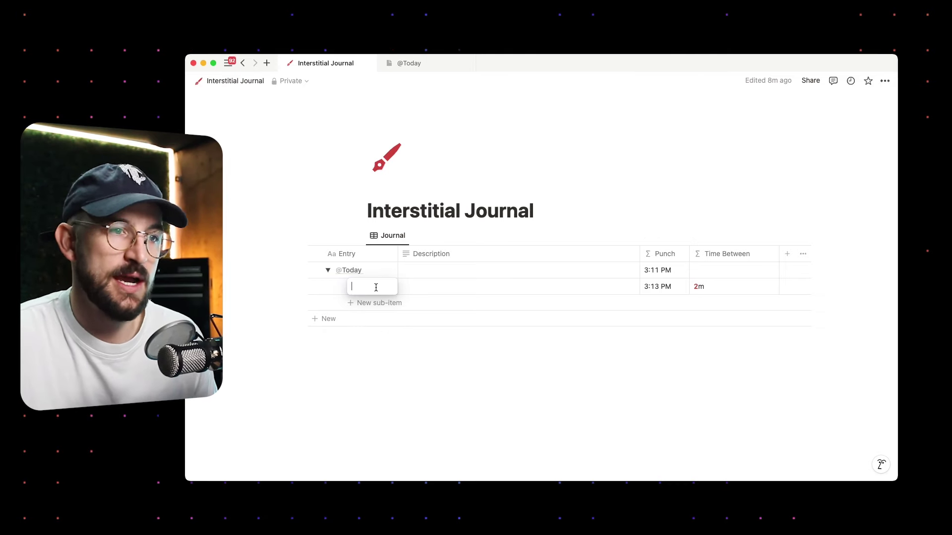
click(402, 287)
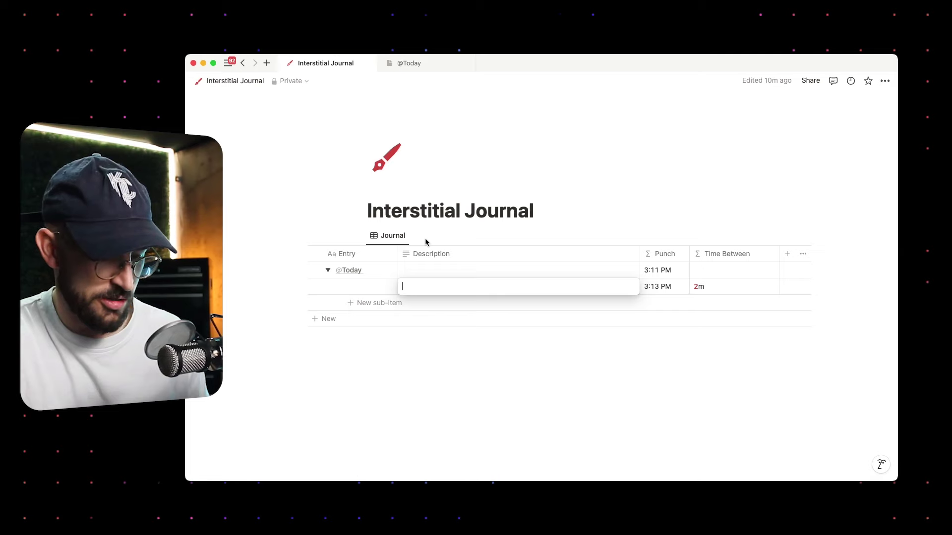
text(Starte)
text(ng my )
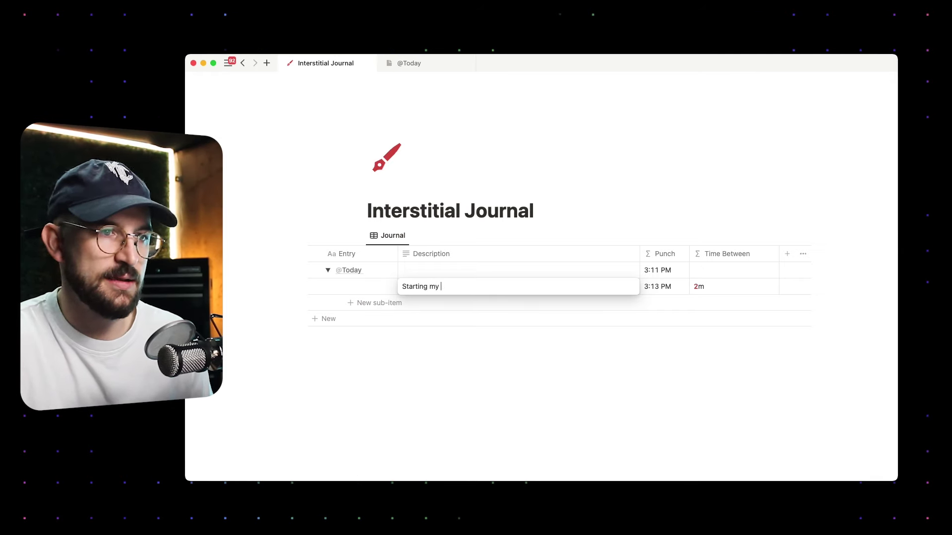
text(Day)
click(546, 399)
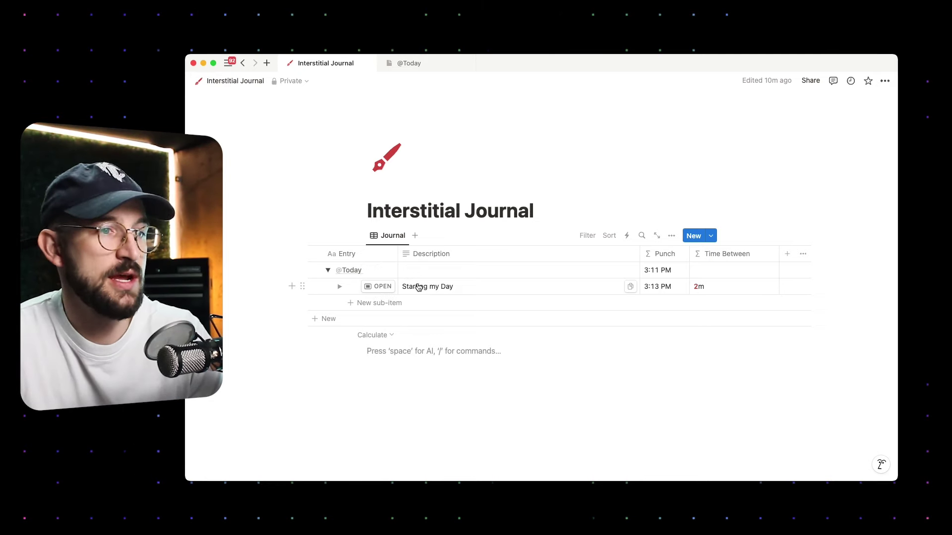
click(478, 286)
drag(494, 285, 396, 286)
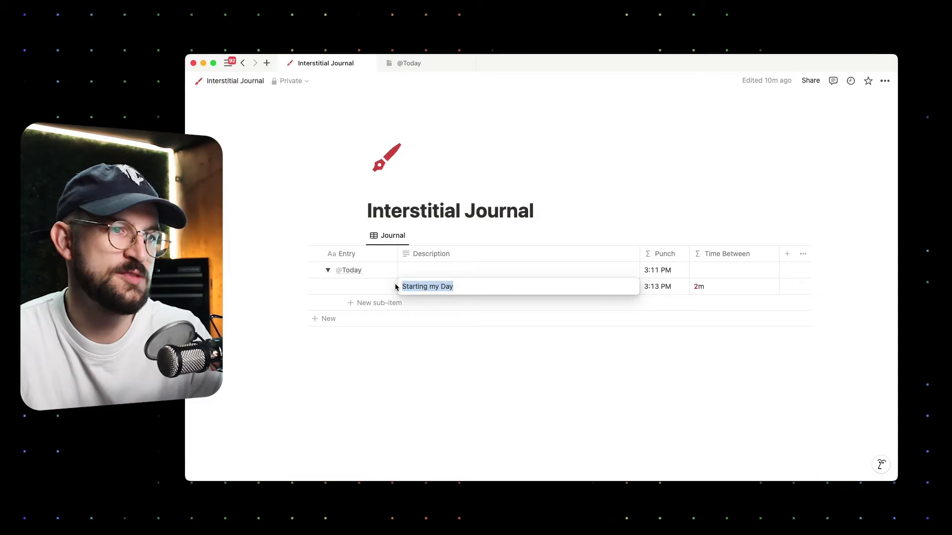
key(BackSpace)
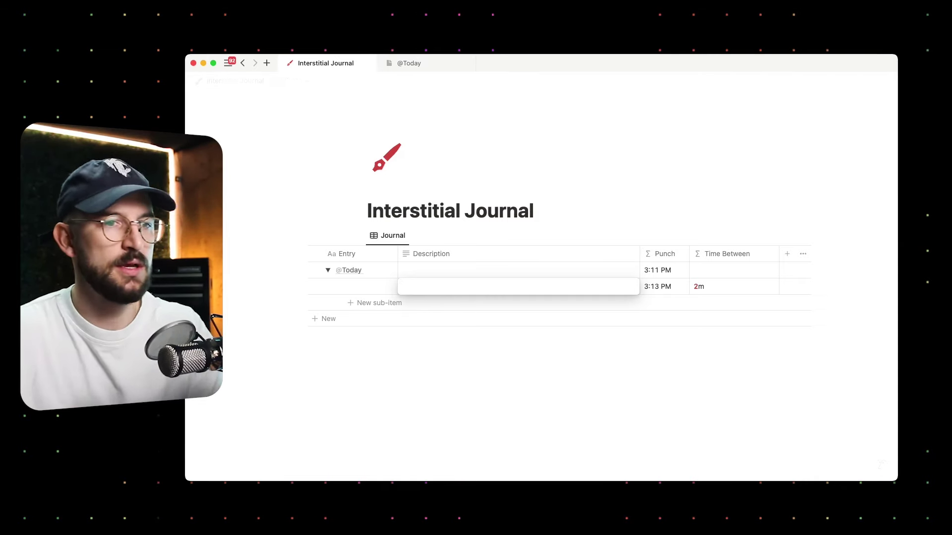
text(Recorded Video)
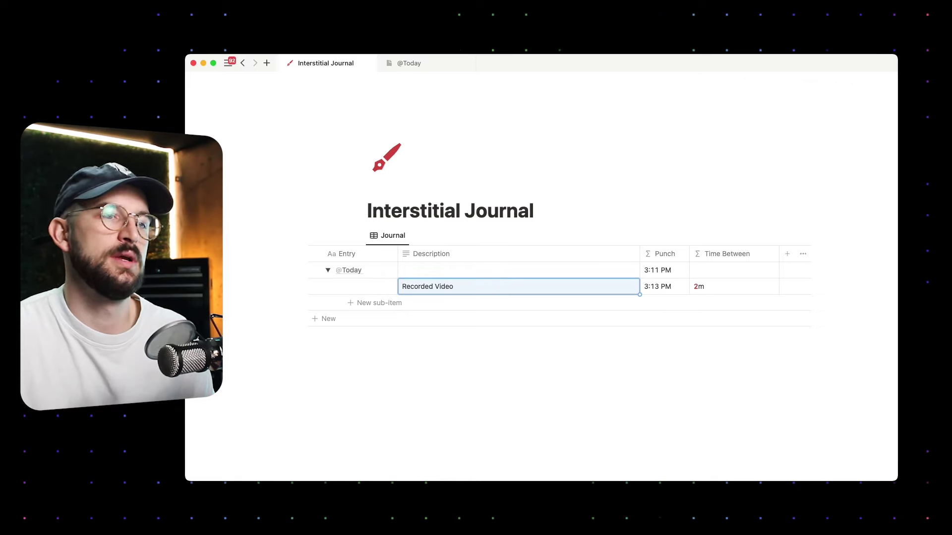
click(376, 342)
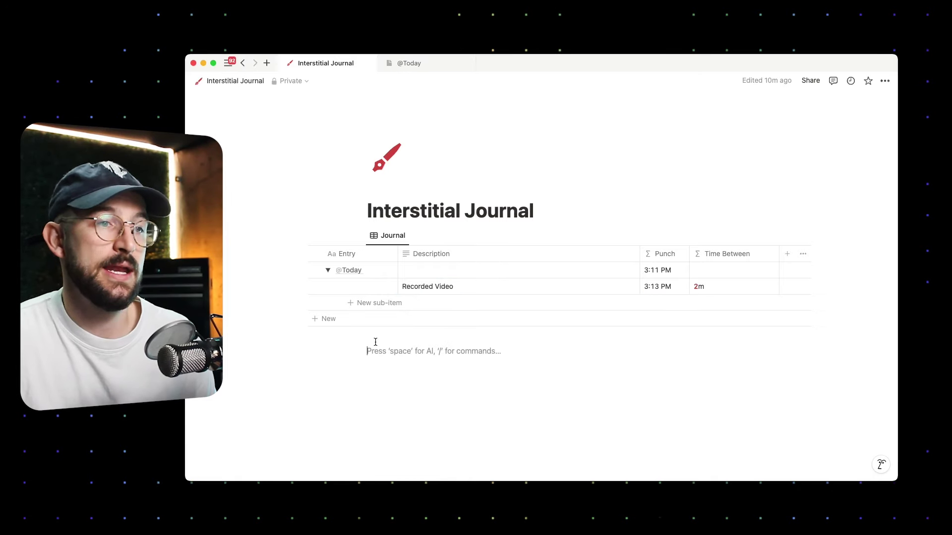
click(362, 310)
click(411, 306)
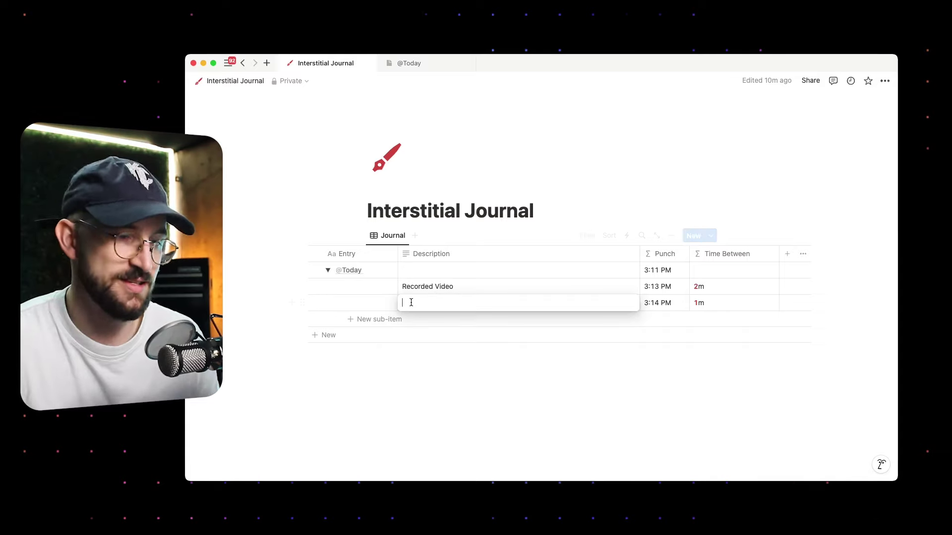
text(Edited Video)
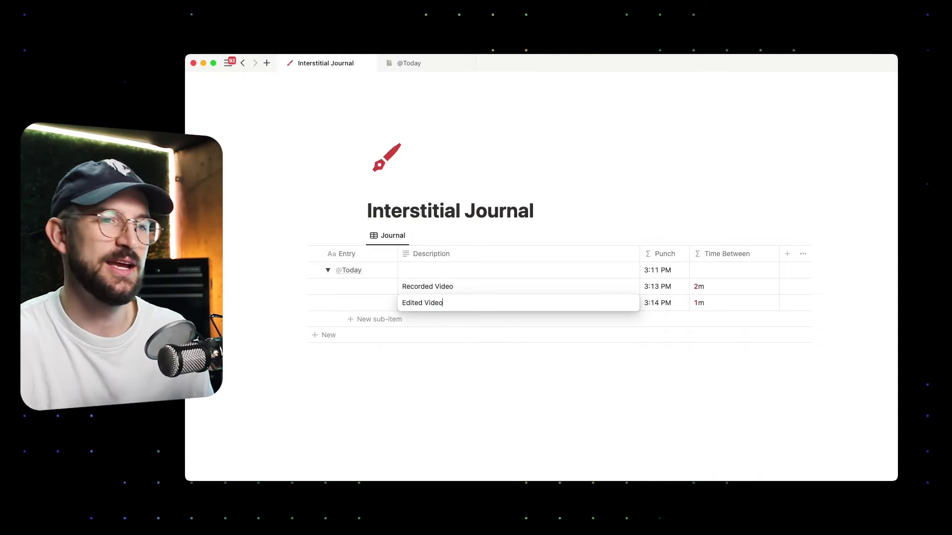
key(Escape)
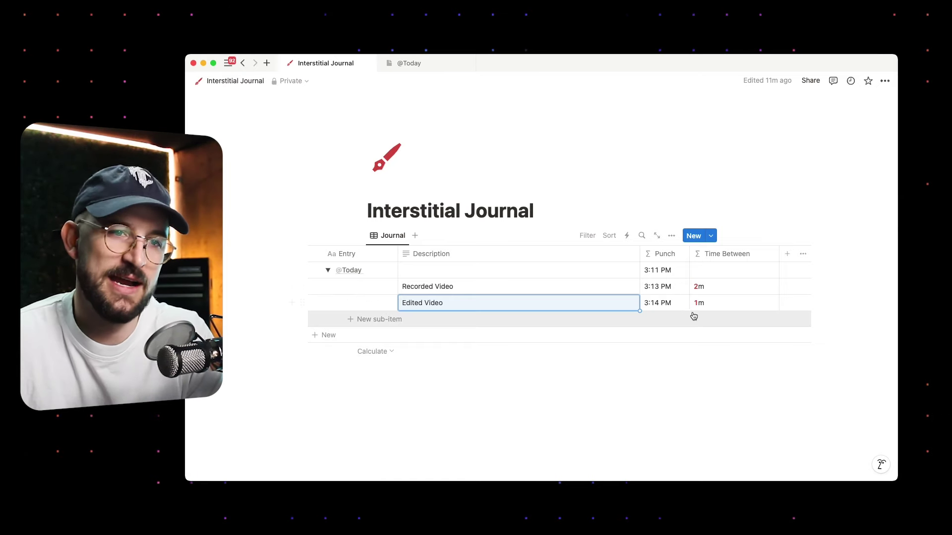
click(617, 437)
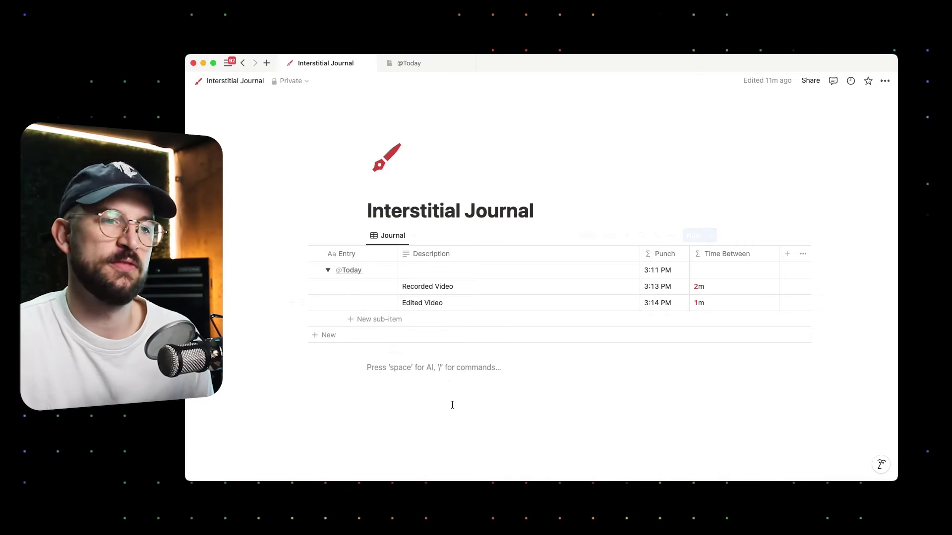
click(438, 391)
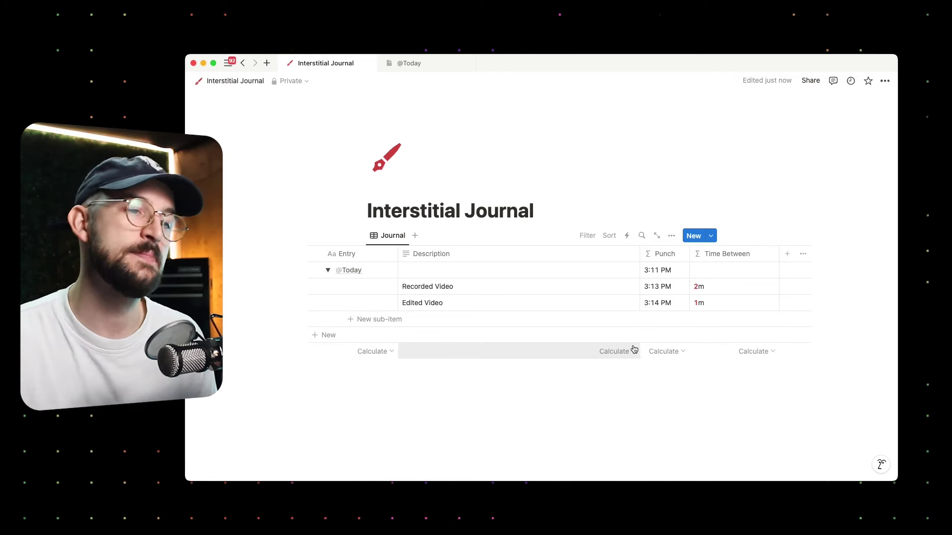
click(425, 319)
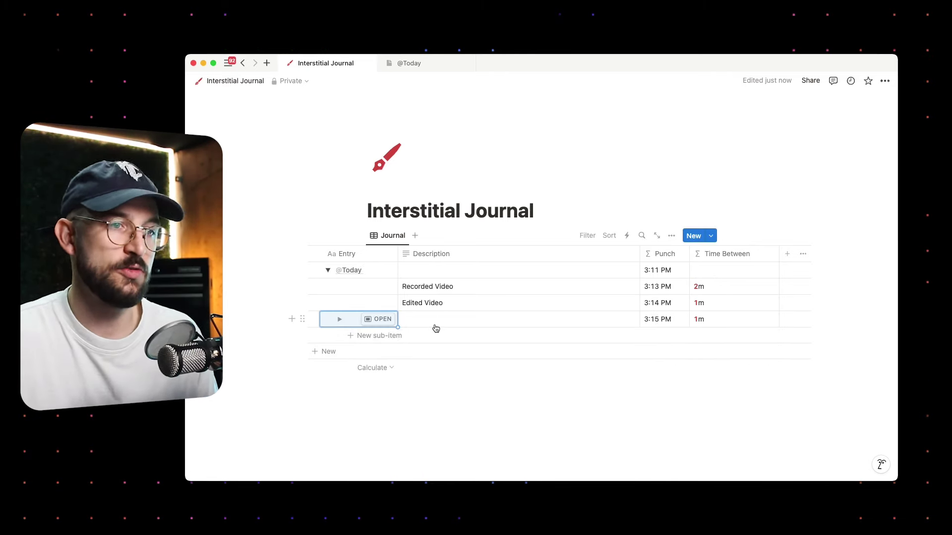
click(435, 323)
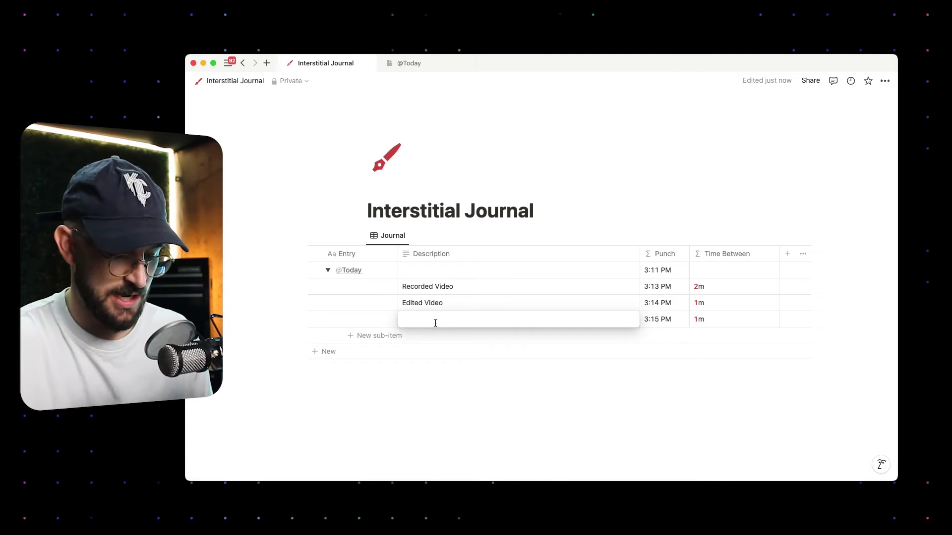
text(Dis)
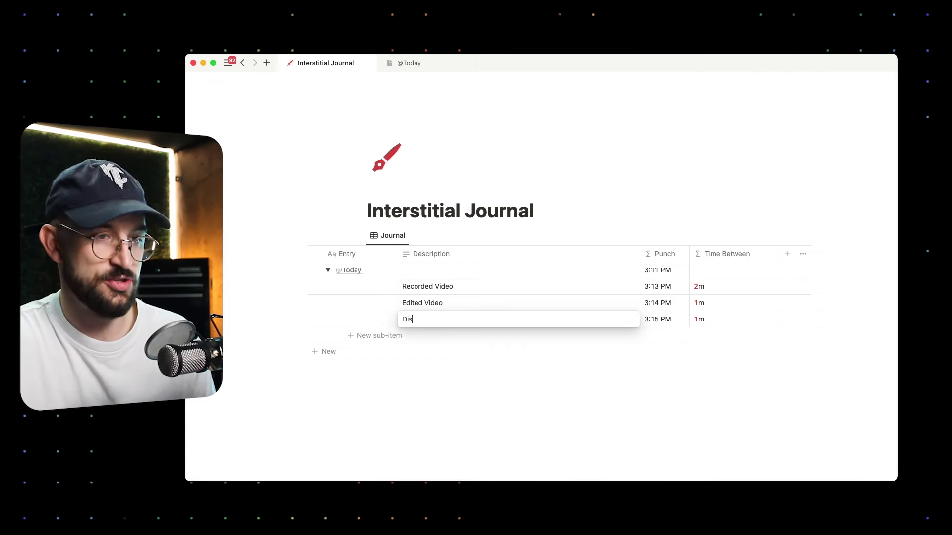
text(tracted on Instagr)
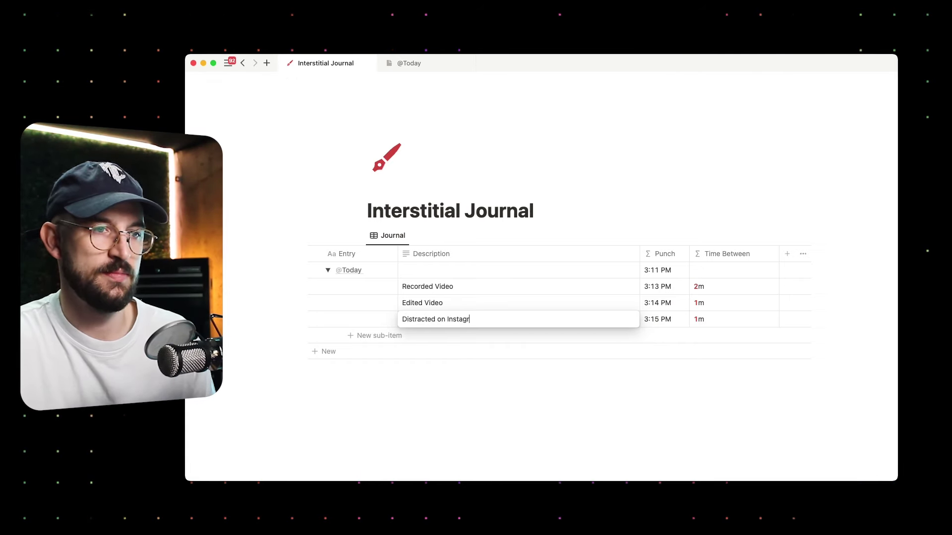
text(am)
click(556, 384)
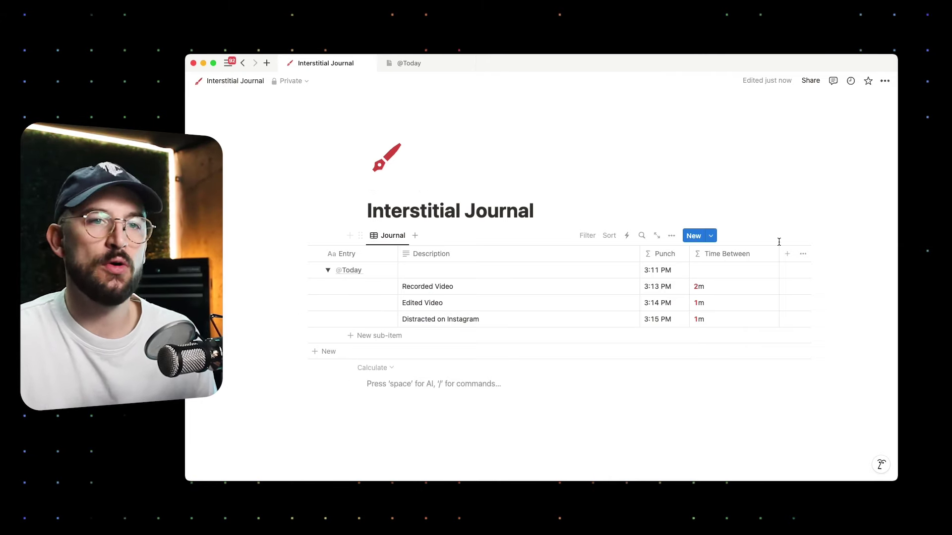
drag(778, 254, 763, 254)
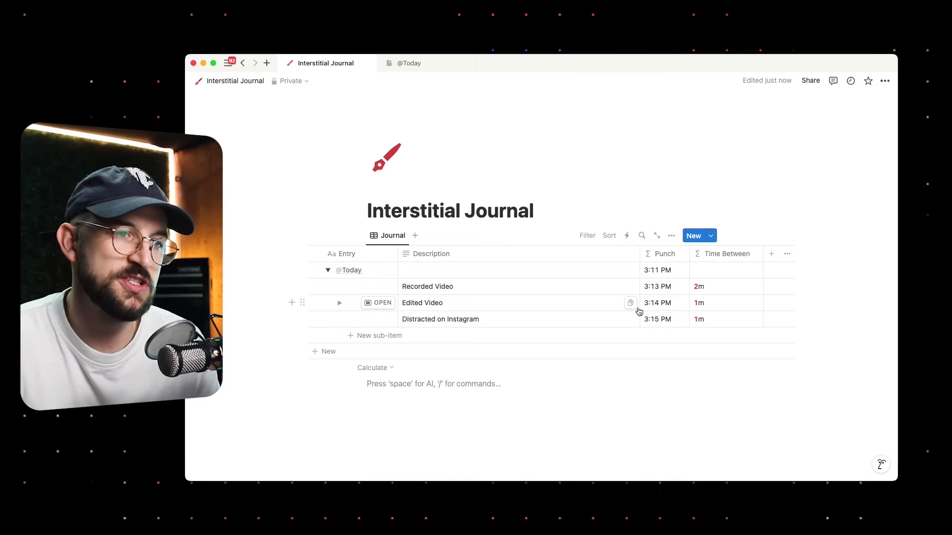
Step: Open the "Distracted on Instagram" sub-item and set its Override to April 11, 2024 with the time included as 3:27 PM
click(378, 319)
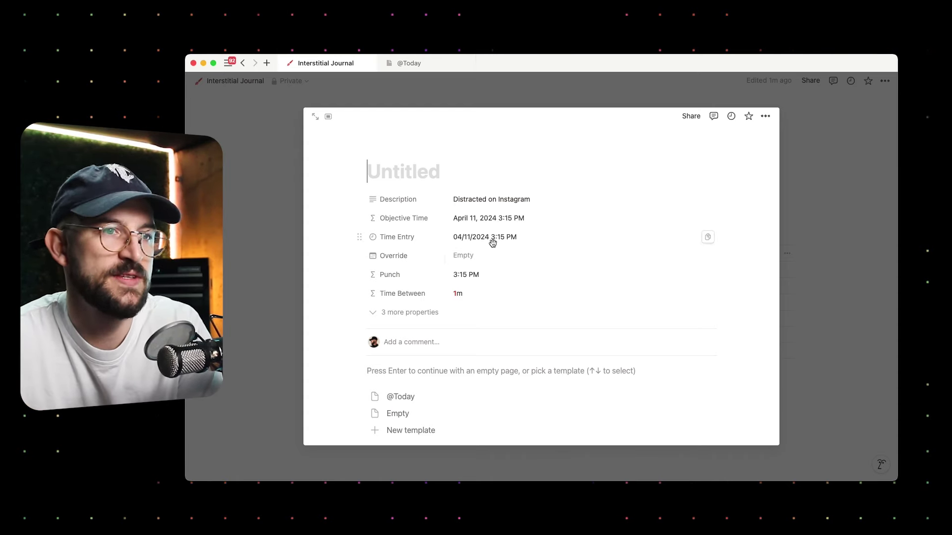
click(472, 256)
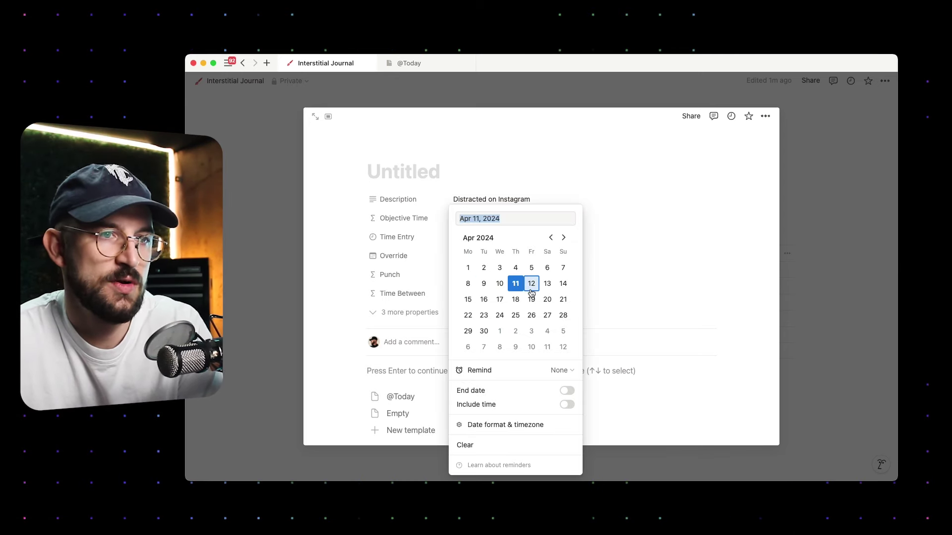
click(566, 404)
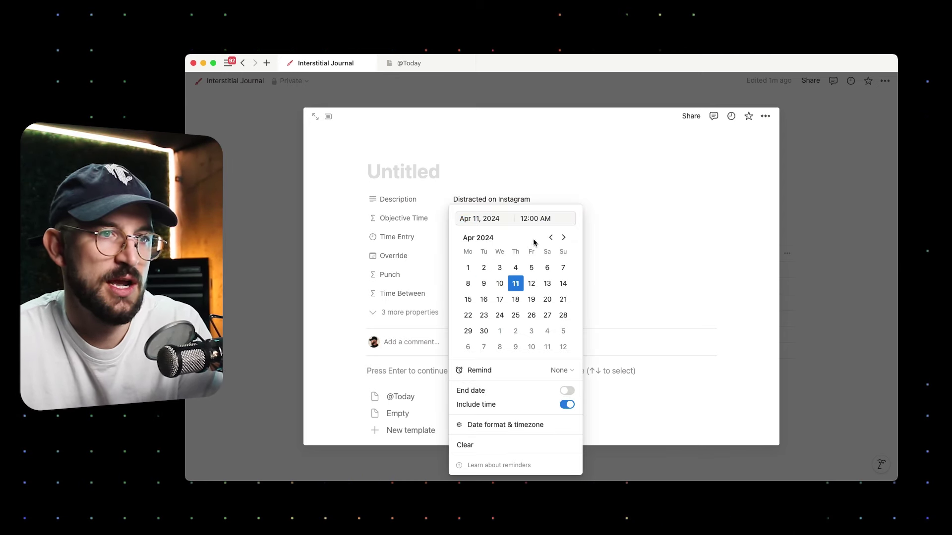
click(532, 218)
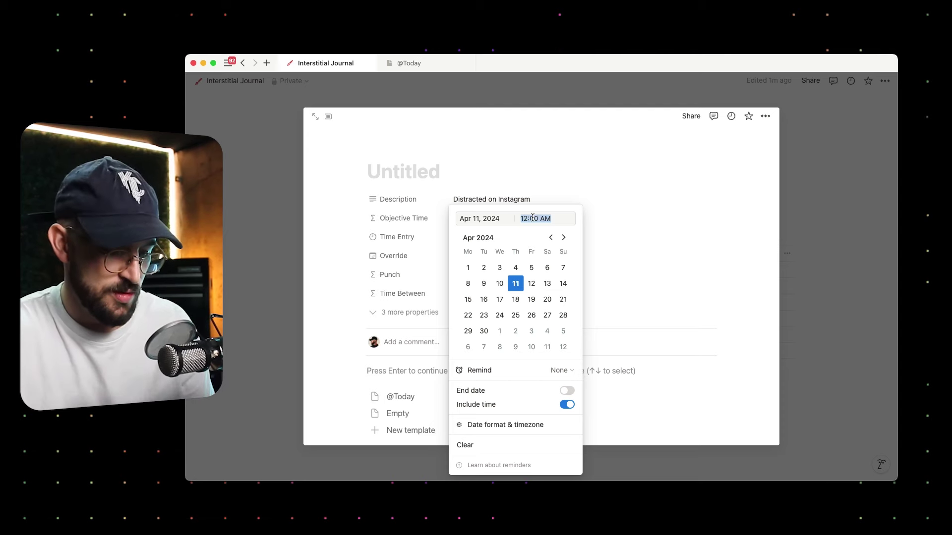
text(3)
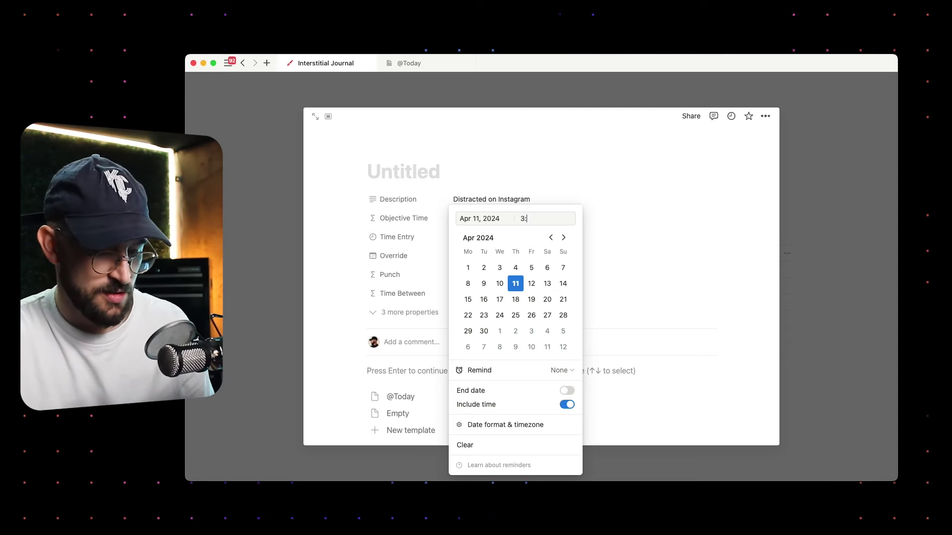
text(:27 p)
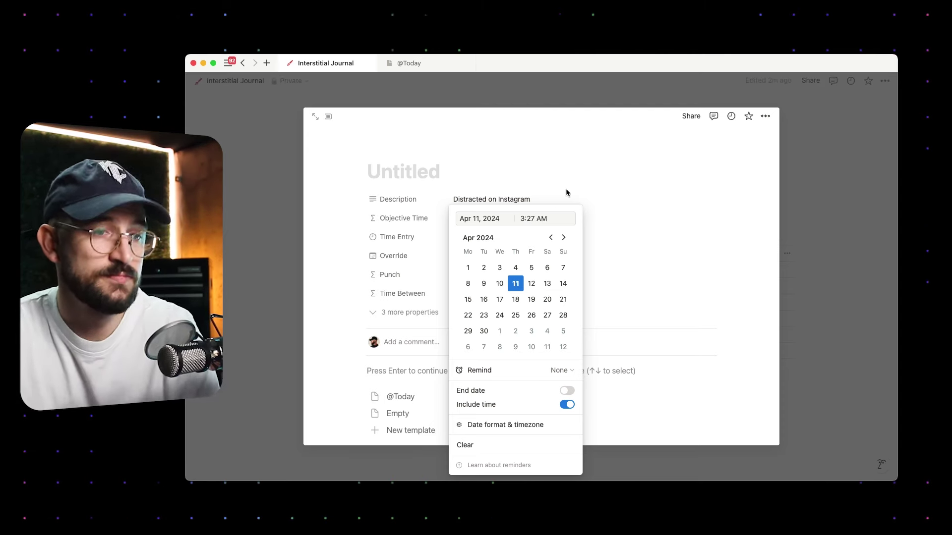
text(m)
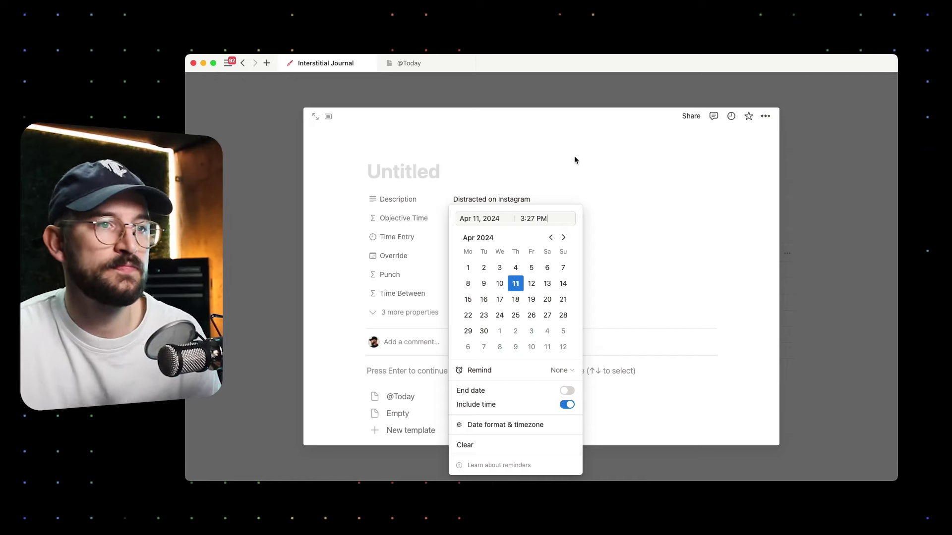
key(Return)
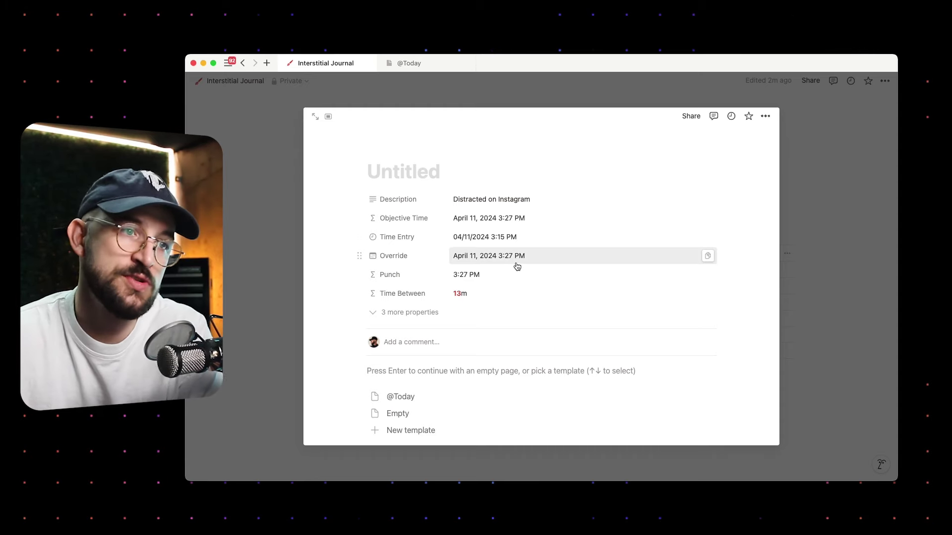
Step: Examine the Objective Time formula of the "Distracted on Instagram" sub-item and close its page
click(516, 219)
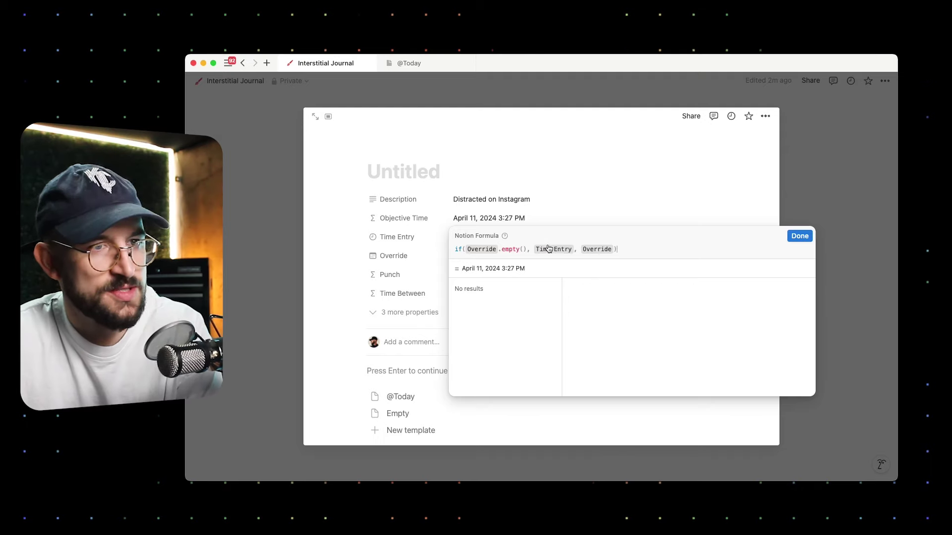
click(552, 198)
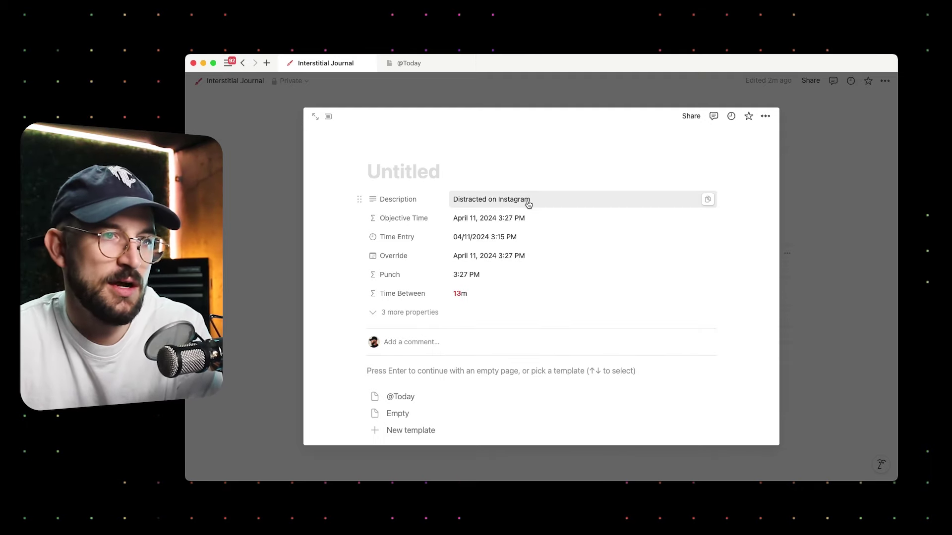
click(386, 164)
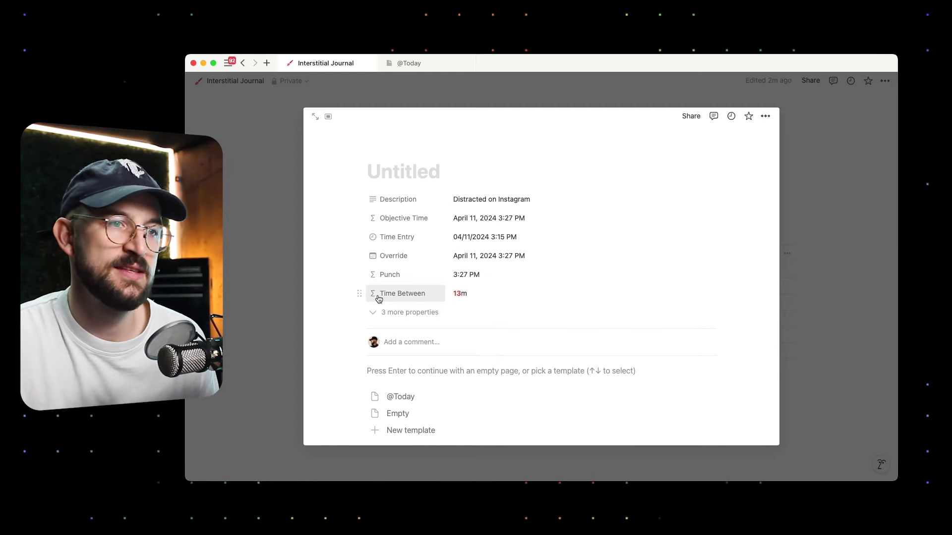
click(263, 297)
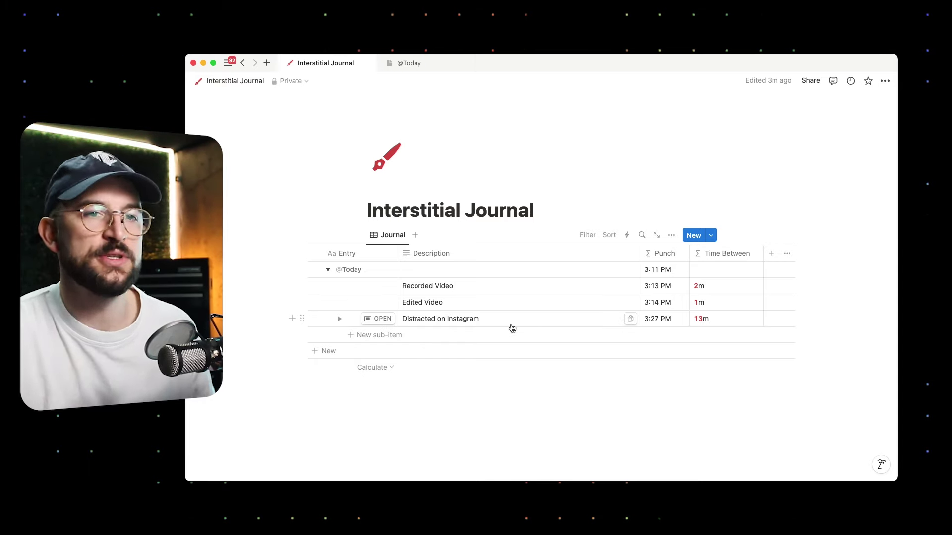
Step: Move the Override property below Time Between on the "Distracted on Instagram" page and return to the journal table
click(379, 318)
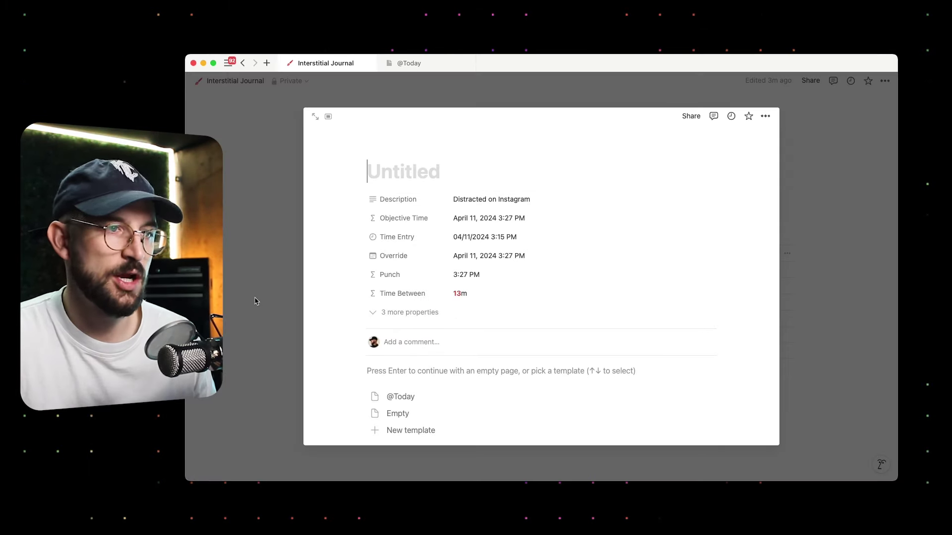
drag(374, 260, 393, 299)
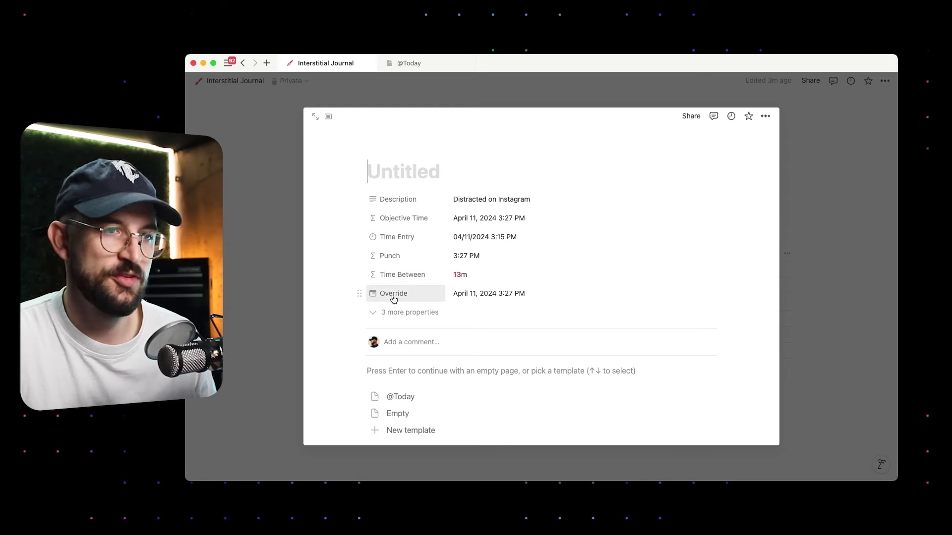
click(485, 294)
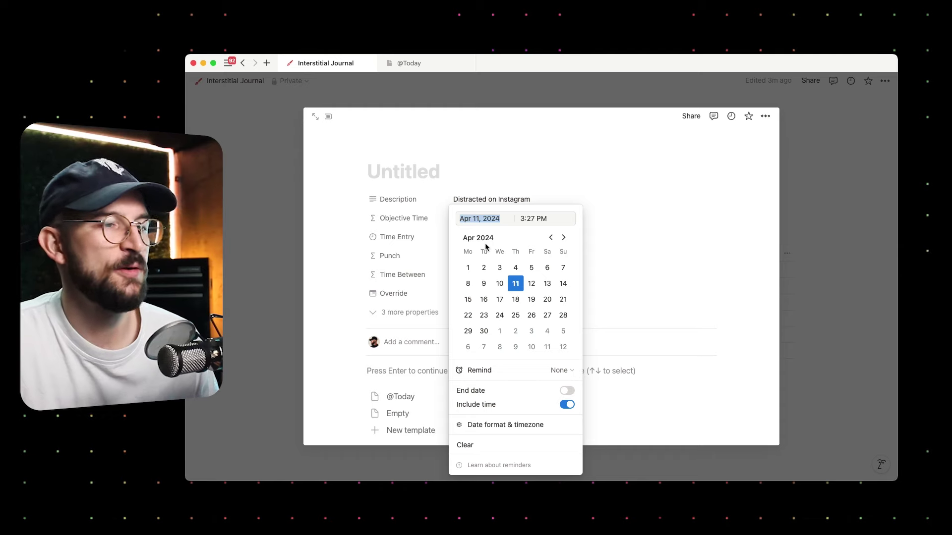
click(289, 284)
click(289, 283)
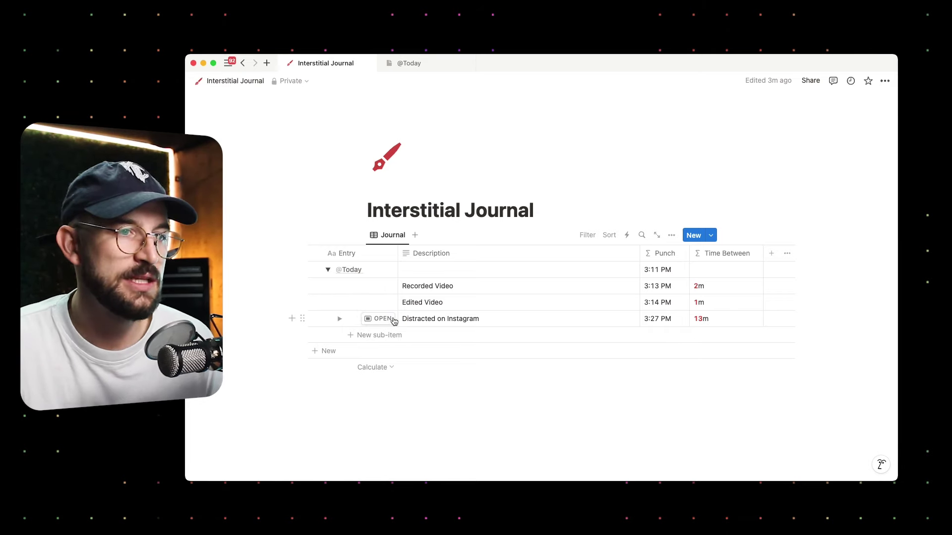
Step: Change the Override time of the "Distracted on Instagram" sub-item to 5:20 PM and close its page
click(378, 319)
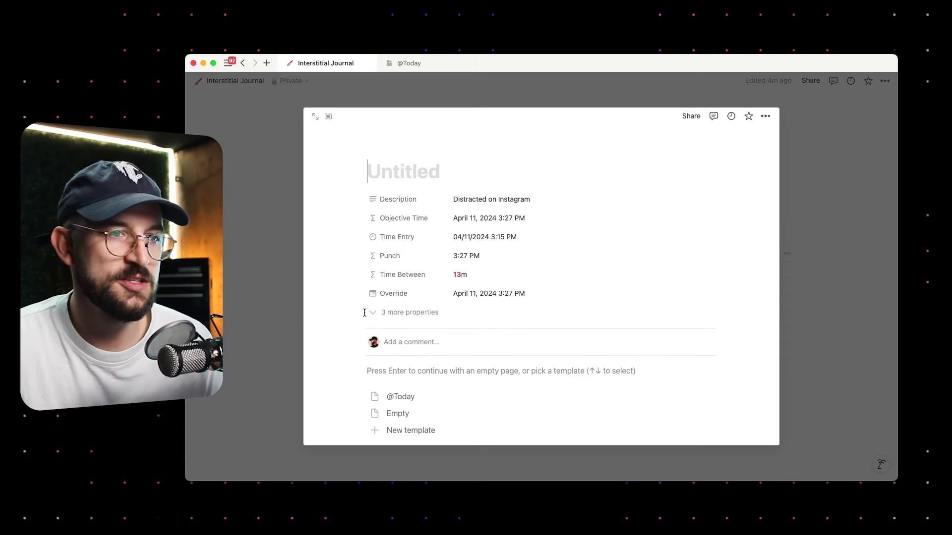
click(516, 226)
click(478, 192)
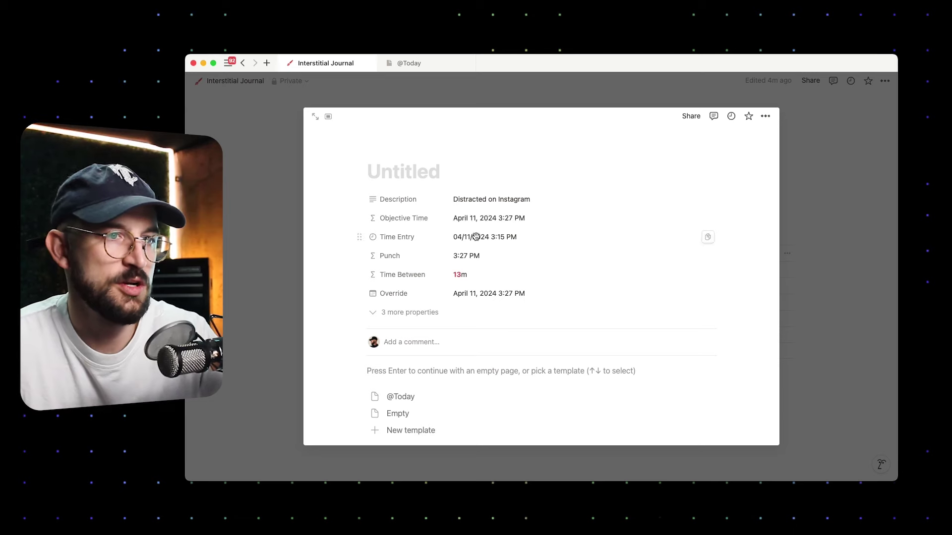
click(464, 293)
click(531, 219)
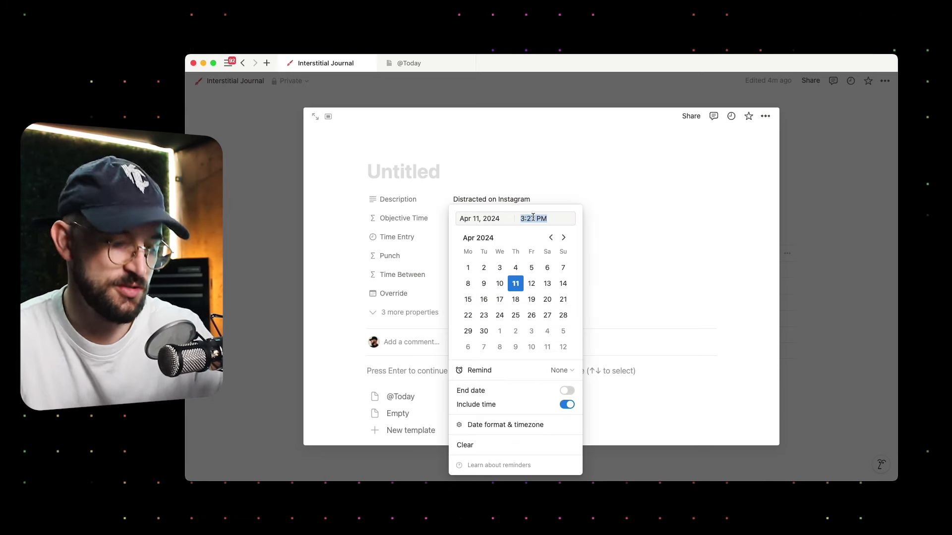
text(5:)
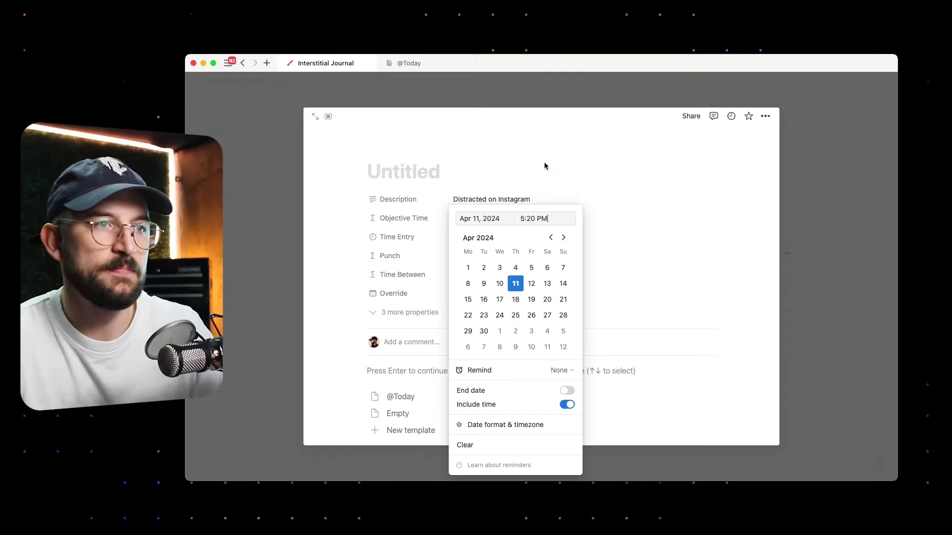
text(20 PM)
key(Escape)
key(Escape)
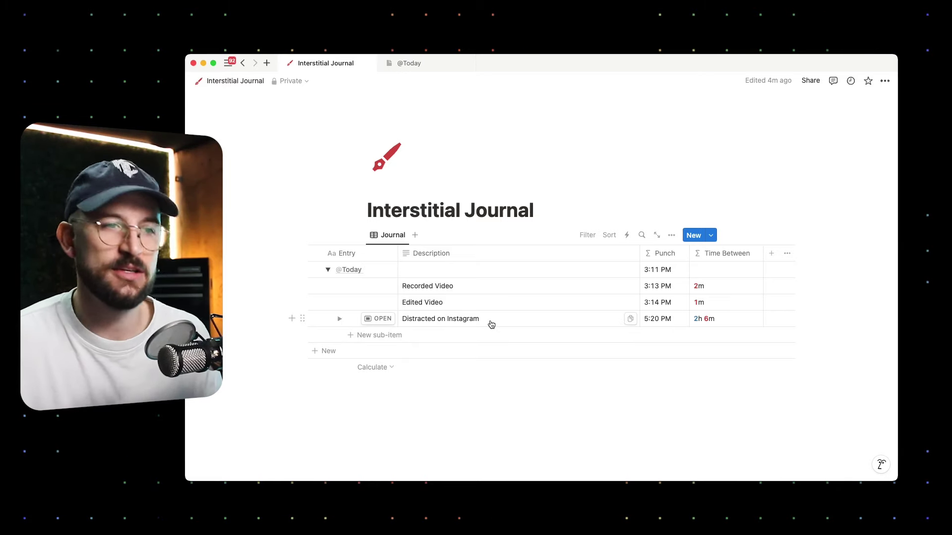
click(327, 270)
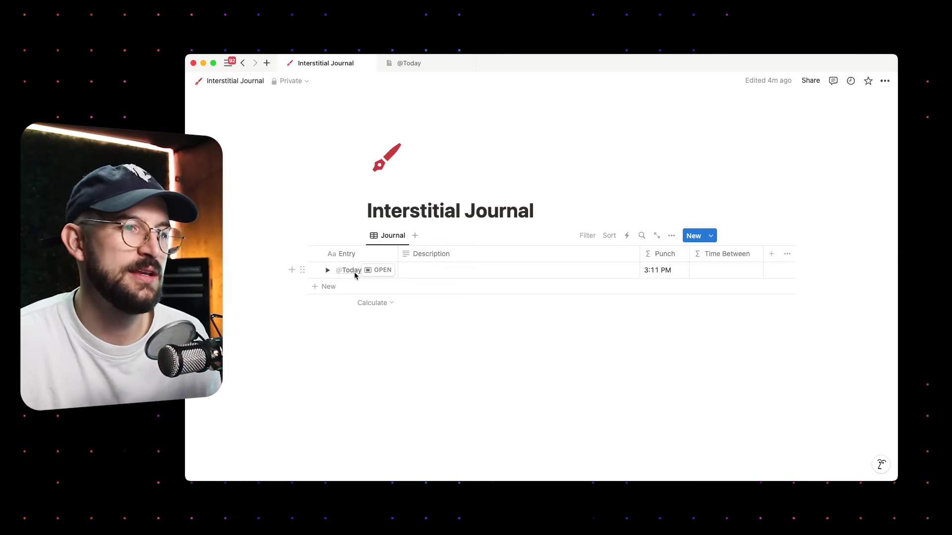
click(328, 286)
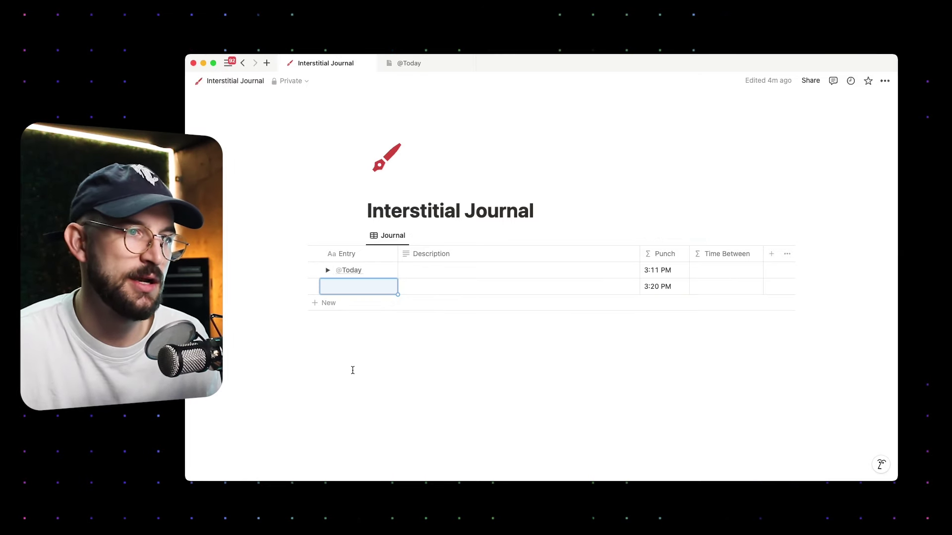
click(349, 289)
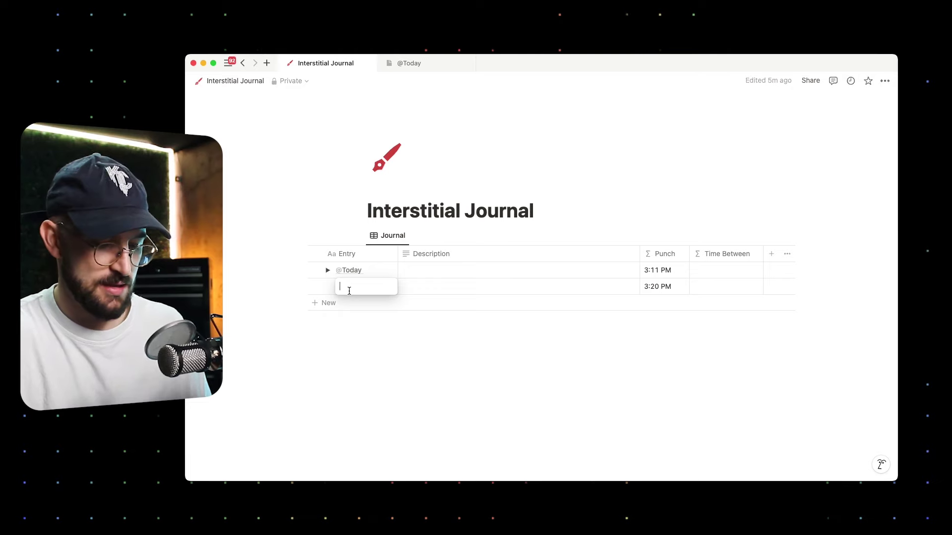
text(@today)
key(Return)
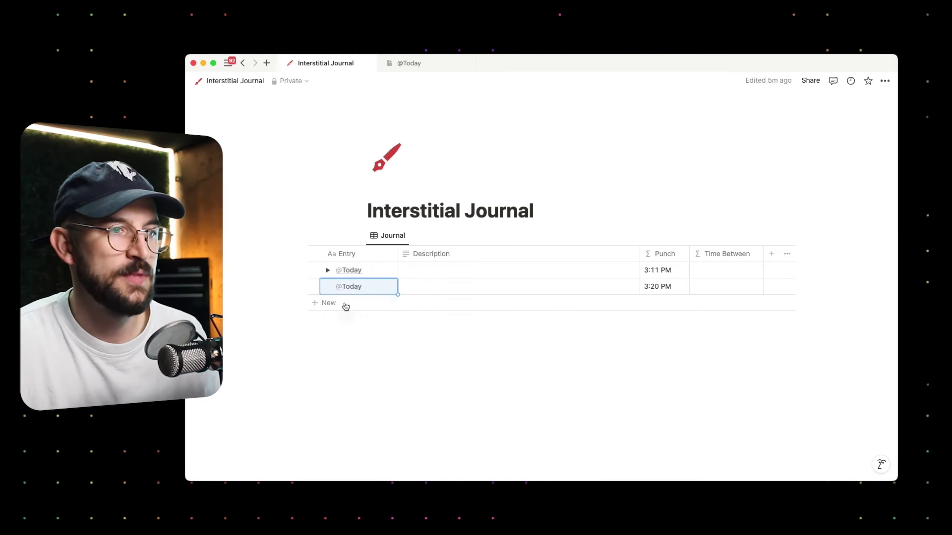
click(328, 286)
click(379, 305)
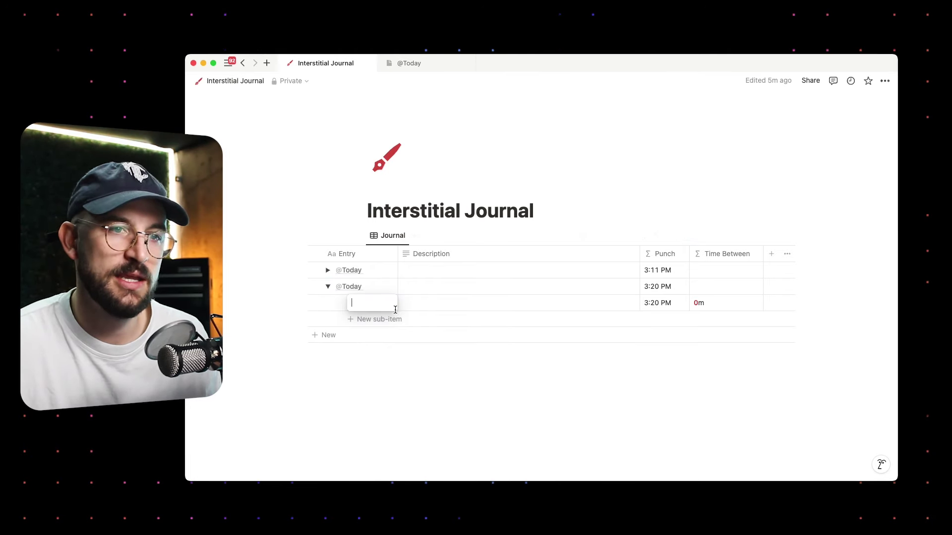
key(Escape)
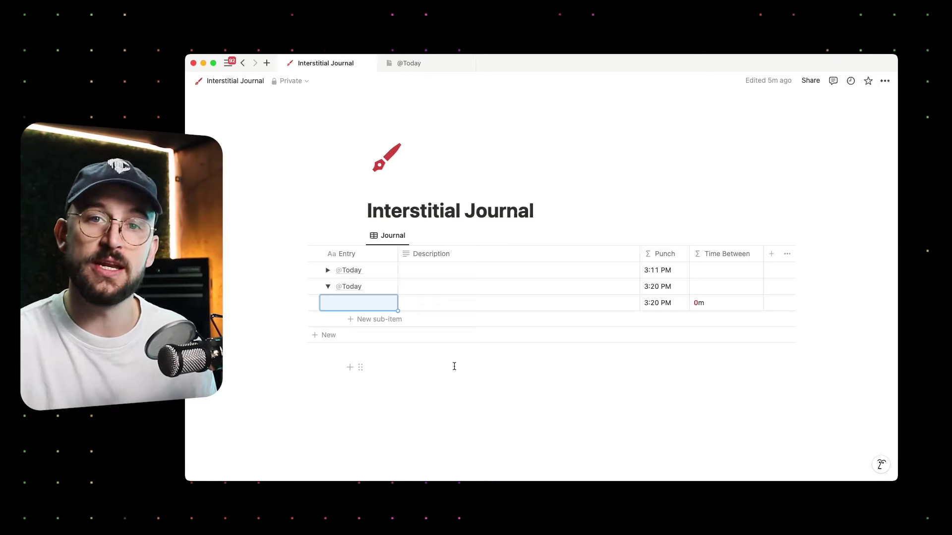
key(Escape)
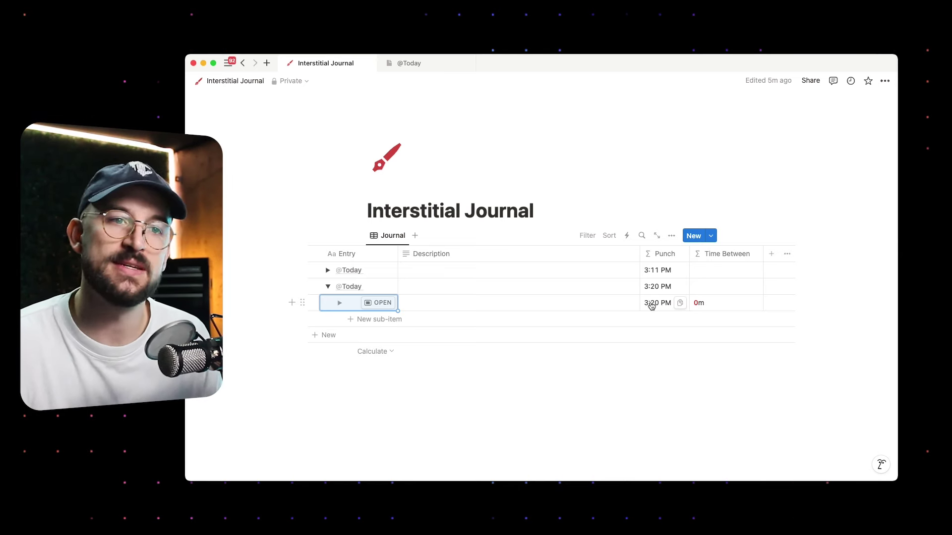
click(328, 287)
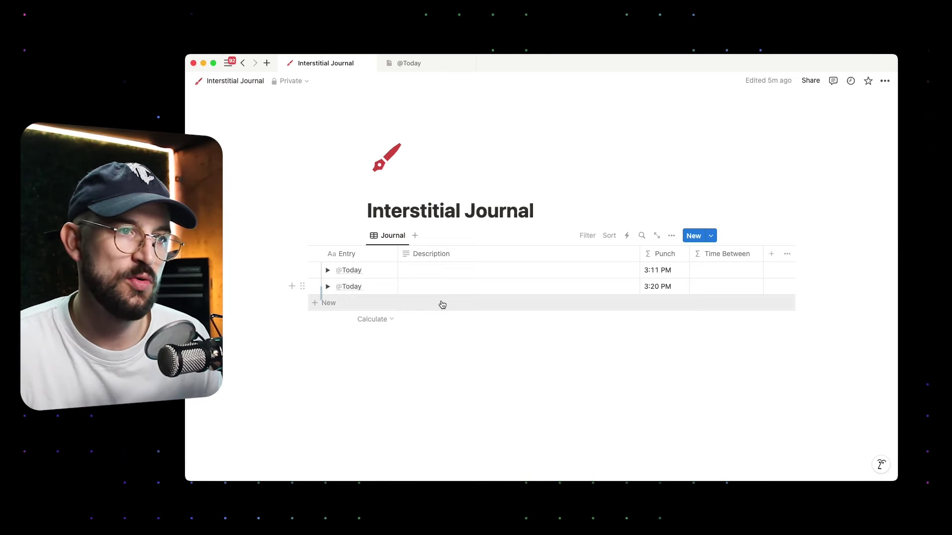
click(327, 287)
click(381, 286)
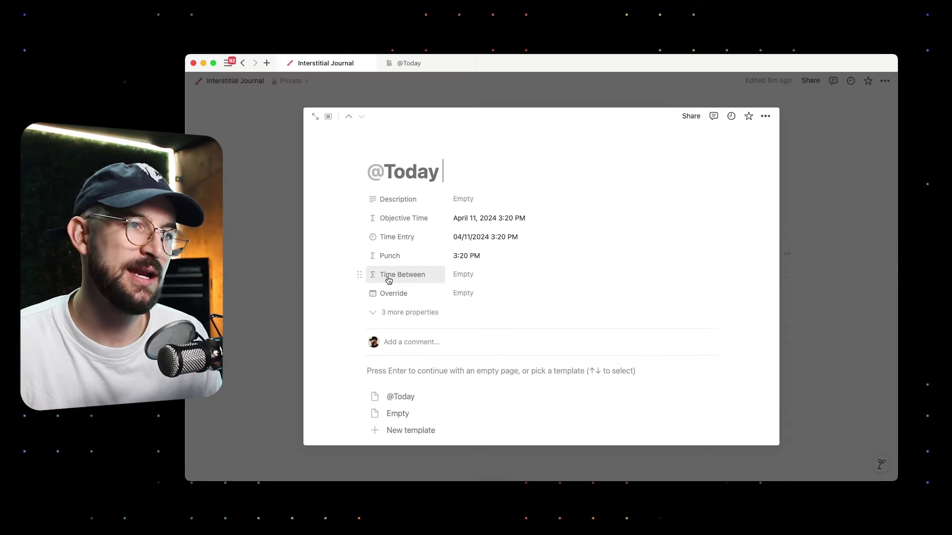
click(281, 273)
click(327, 270)
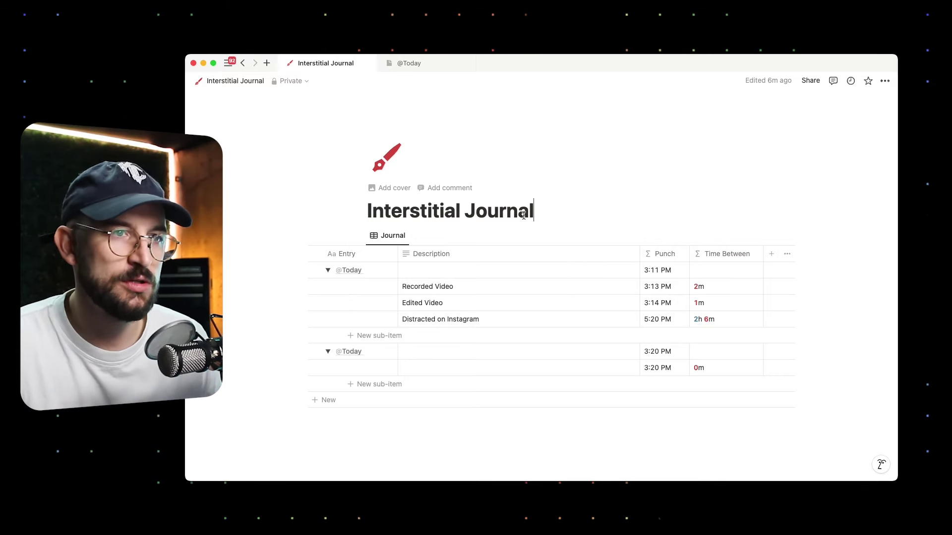
drag(533, 212, 409, 212)
click(411, 213)
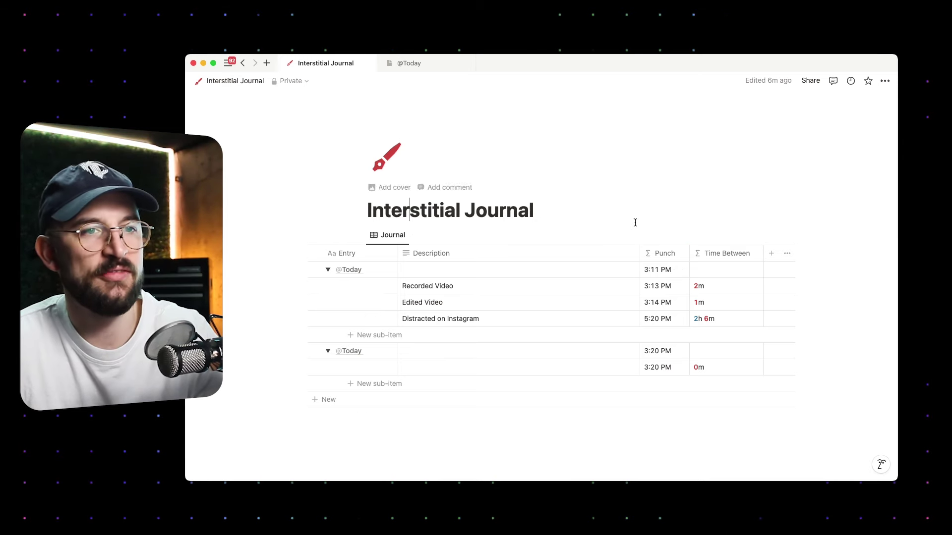
Step: Show the hidden Index property in the journal table and return to the table
click(672, 236)
click(638, 314)
scroll(636, 376, down, 1)
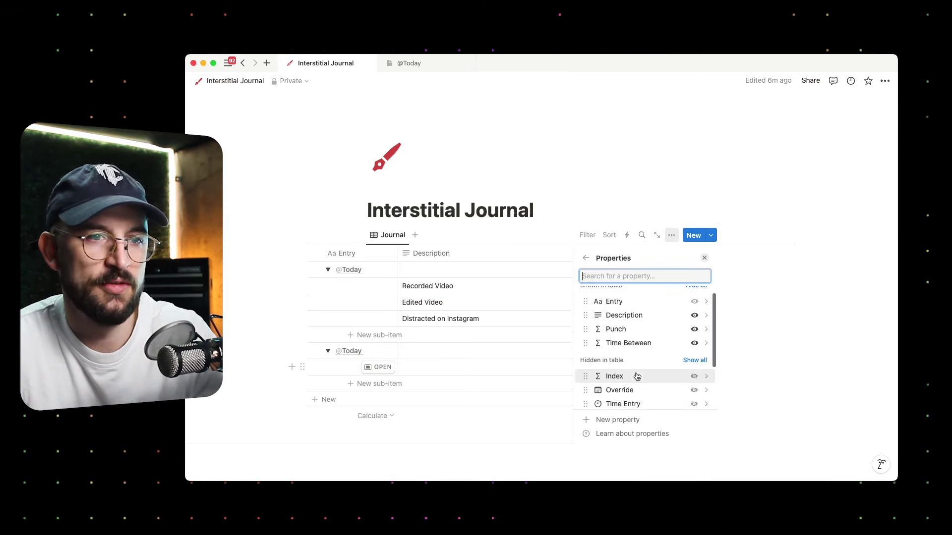
click(694, 376)
click(798, 259)
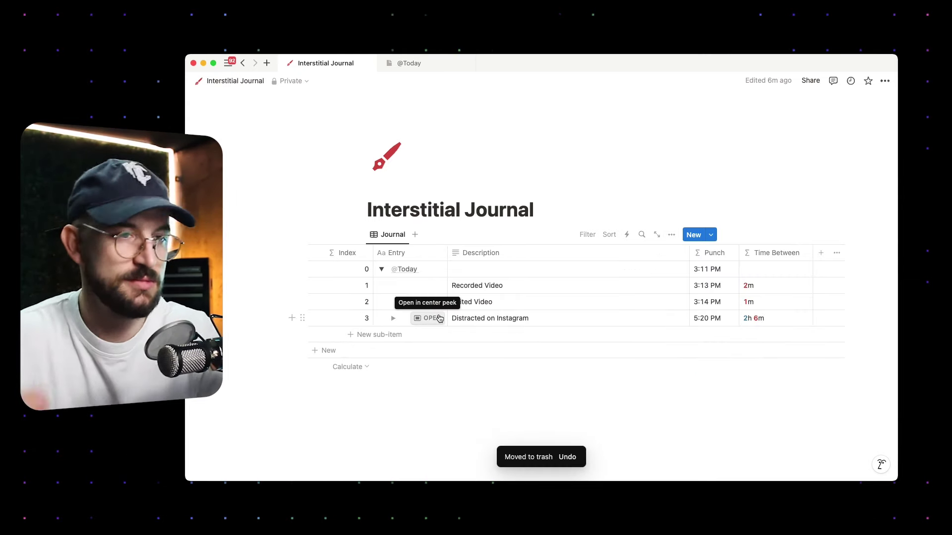
click(439, 351)
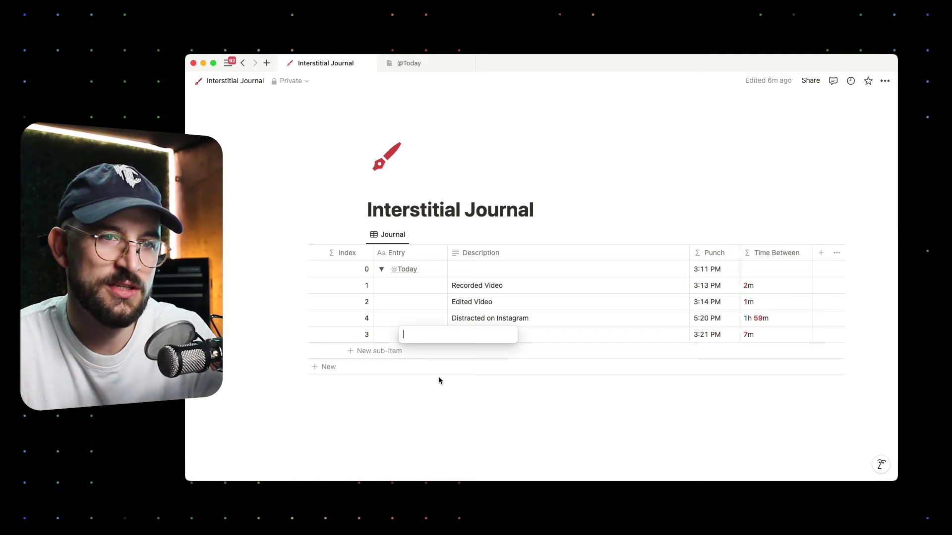
key(Escape)
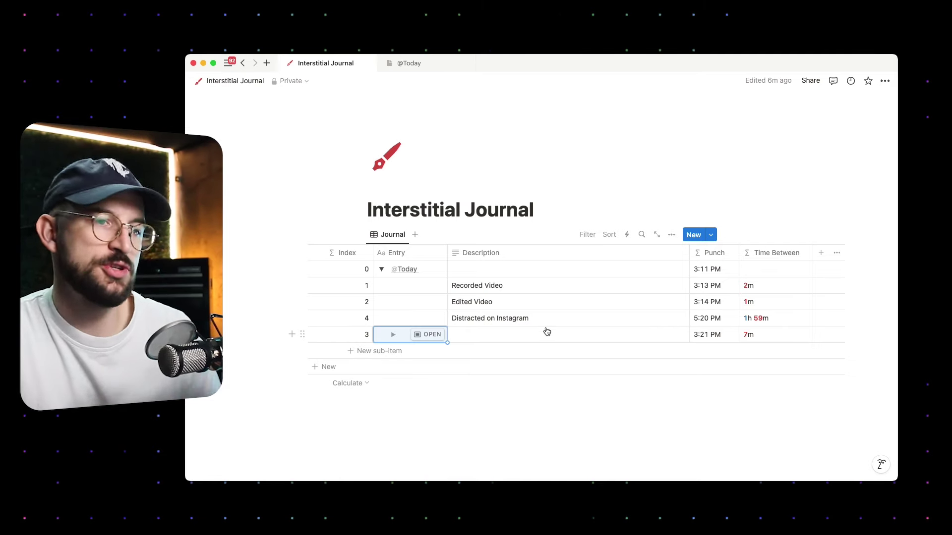
scroll(562, 319, down, 1)
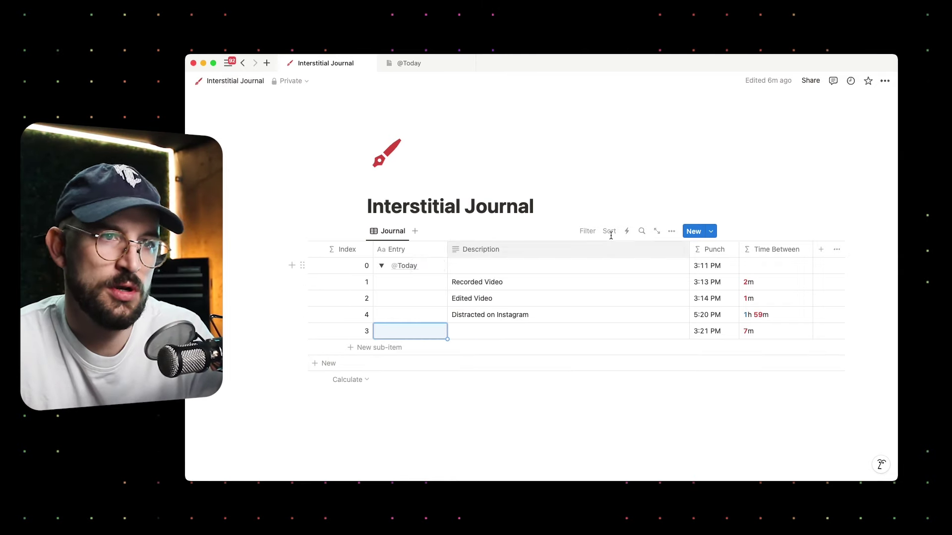
drag(303, 331, 302, 314)
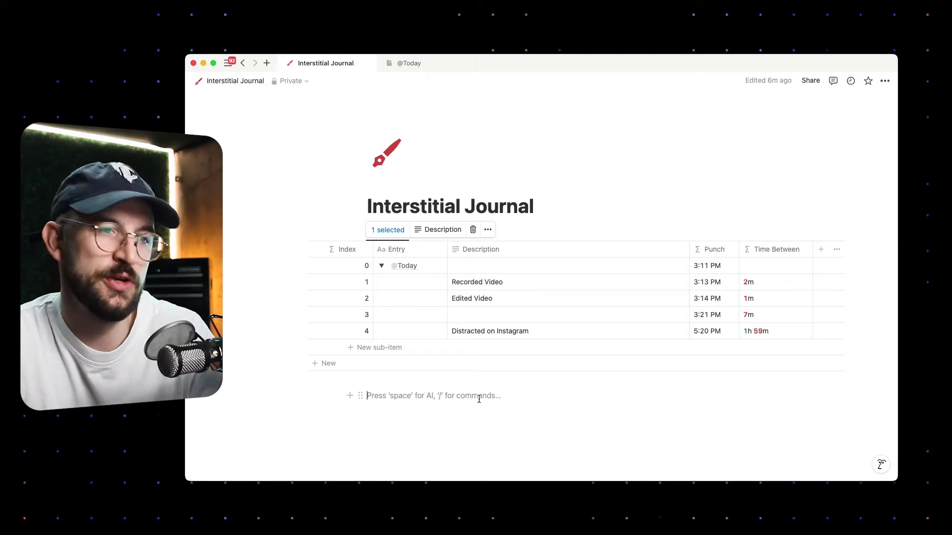
click(479, 399)
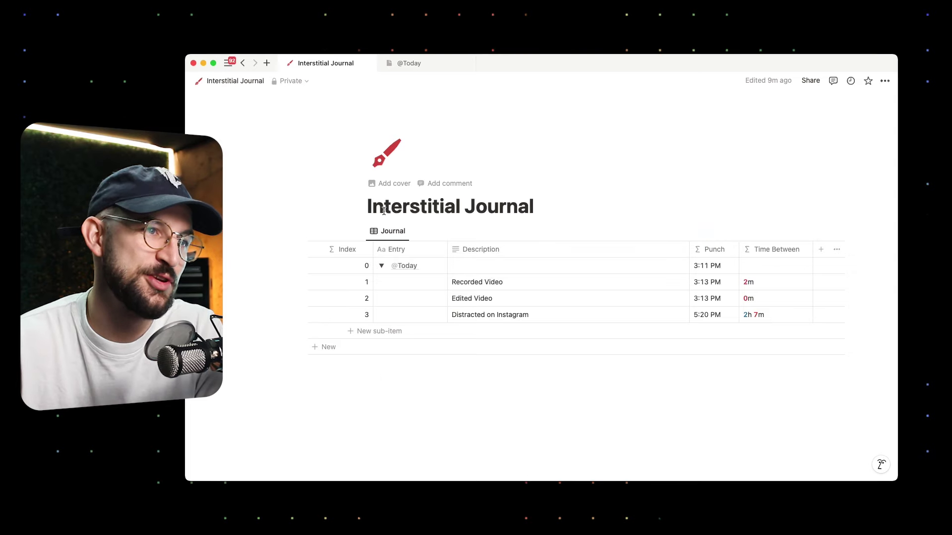
Step: Examine the Index formula and the Time Between formula of the "Recorded Video" sub-item without changing them
click(551, 204)
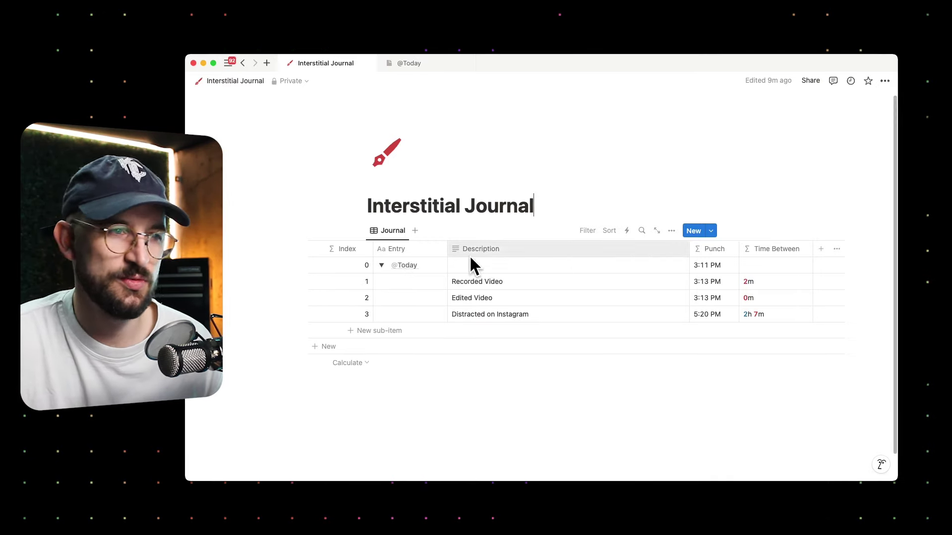
click(354, 281)
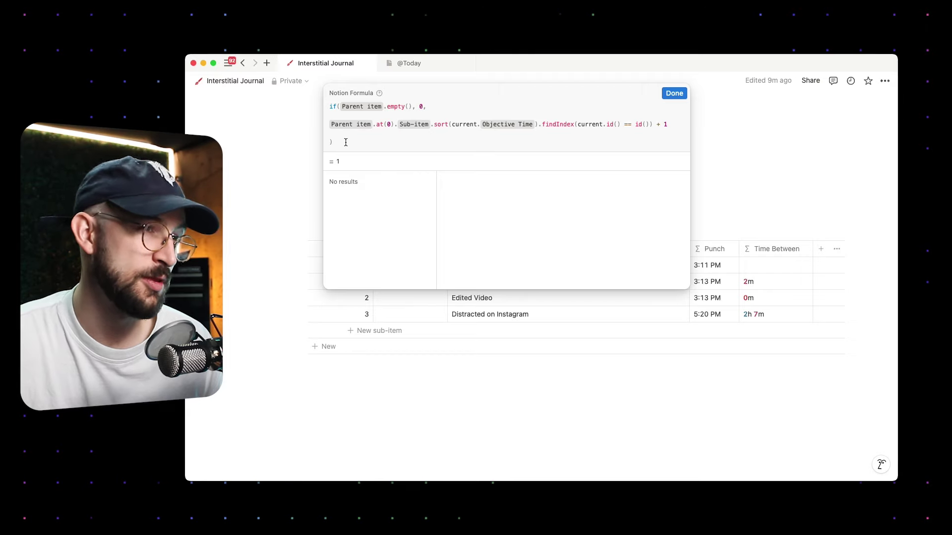
key(Escape)
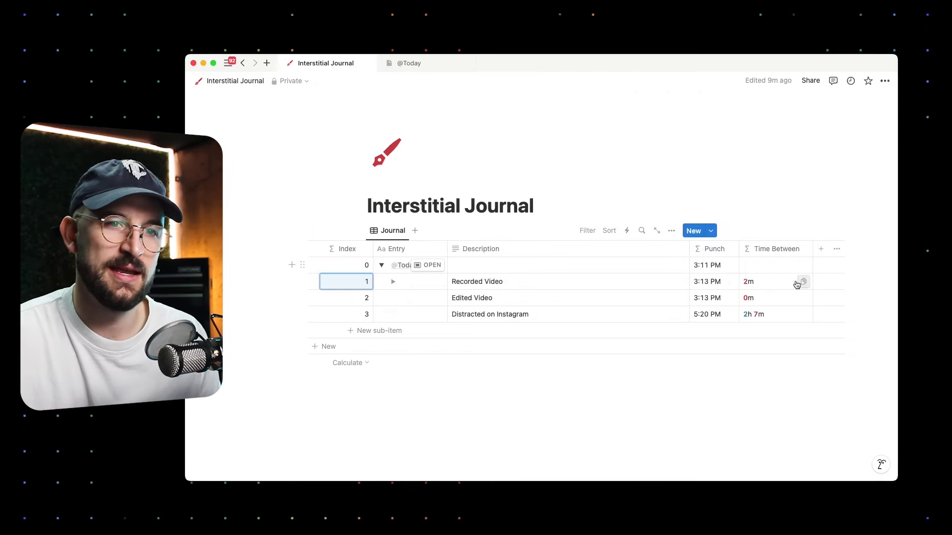
click(803, 278)
scroll(626, 286, down, 8)
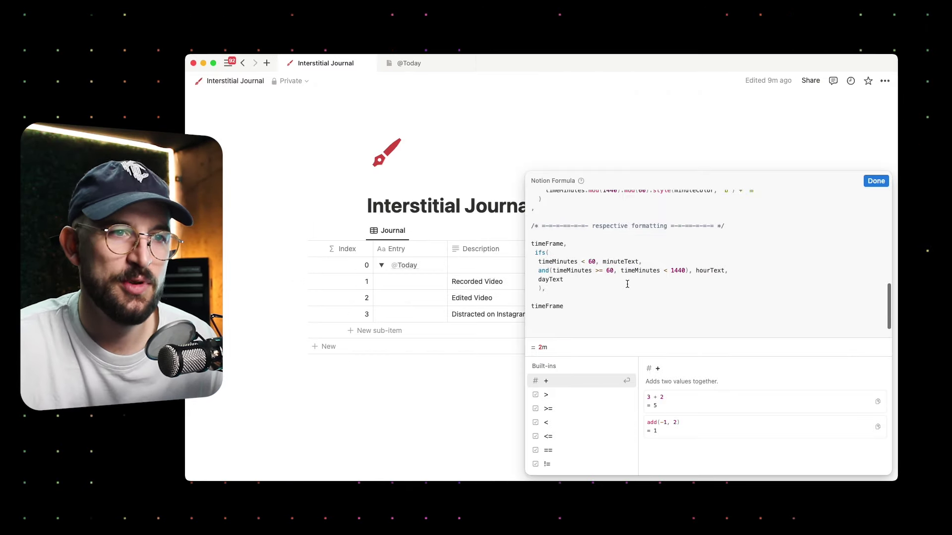
scroll(627, 283, up, 6)
scroll(627, 283, up, 3)
key(Escape)
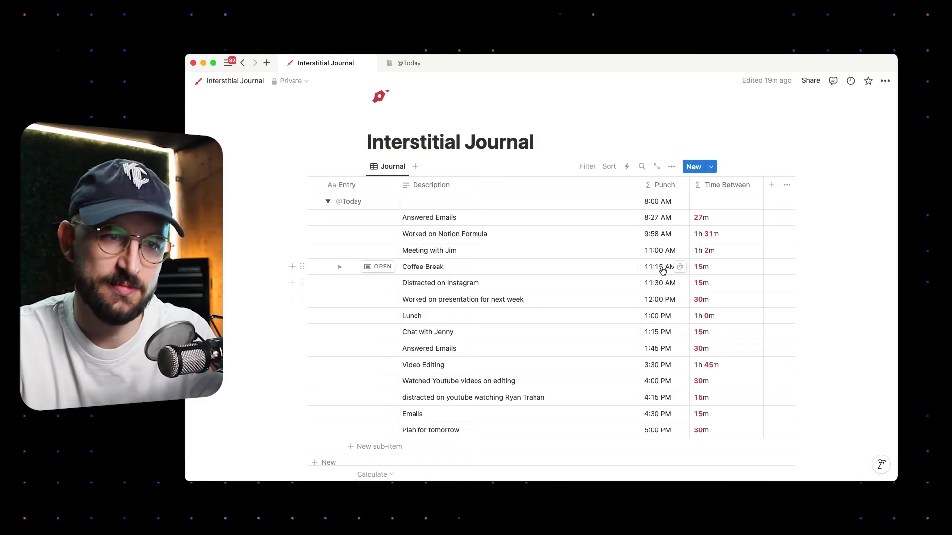
scroll(612, 290, down, 1)
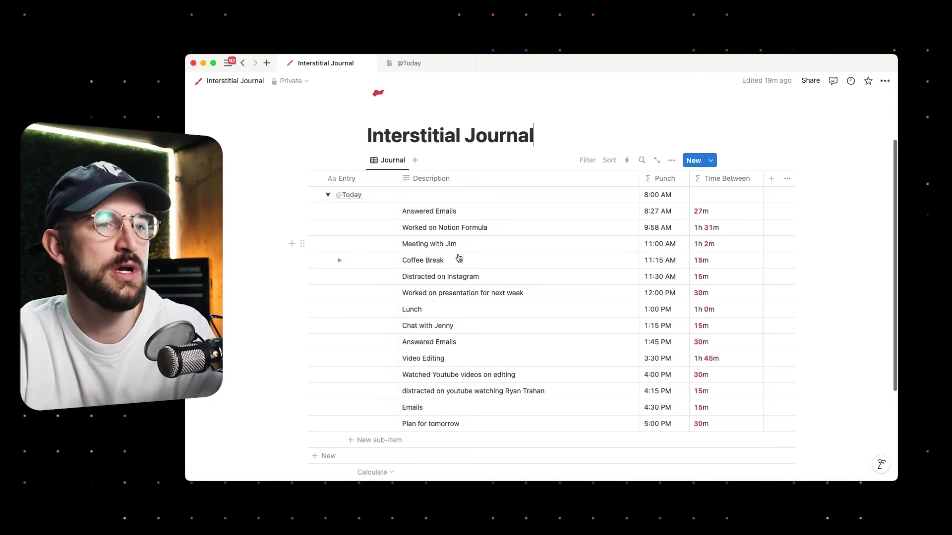
scroll(456, 255, down, 1)
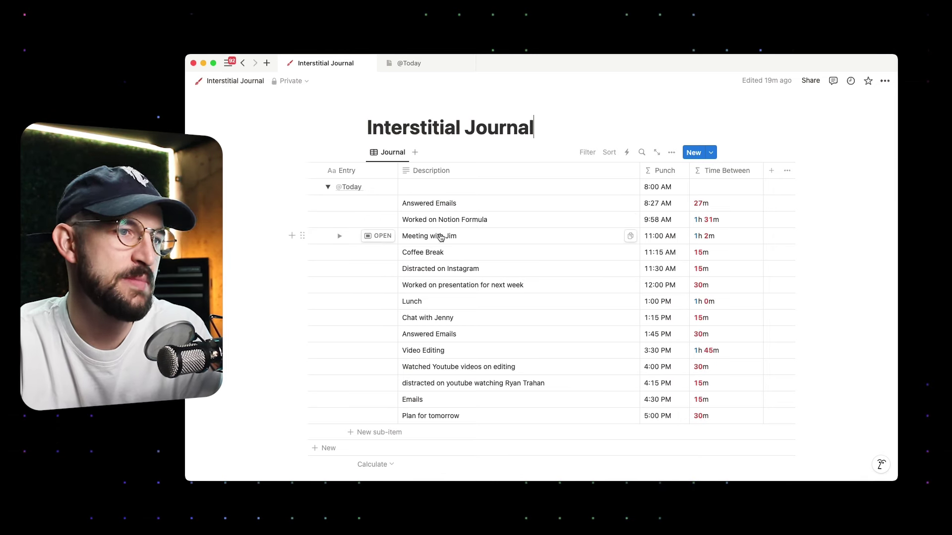
click(454, 272)
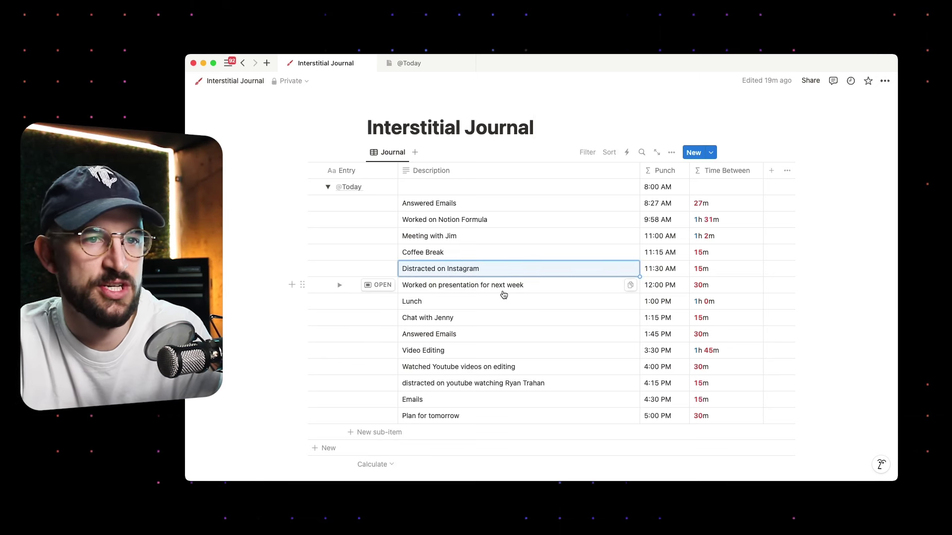
click(488, 268)
drag(425, 269, 491, 265)
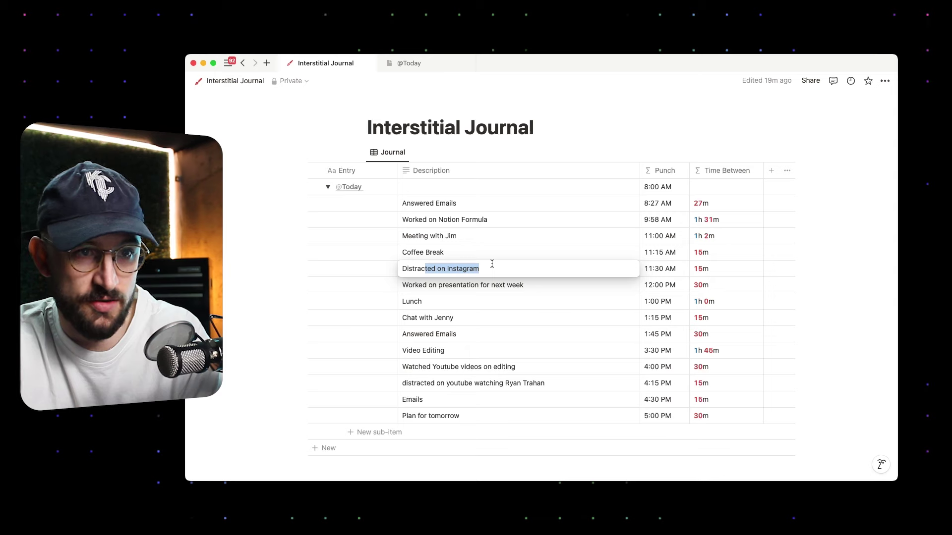
key(Escape)
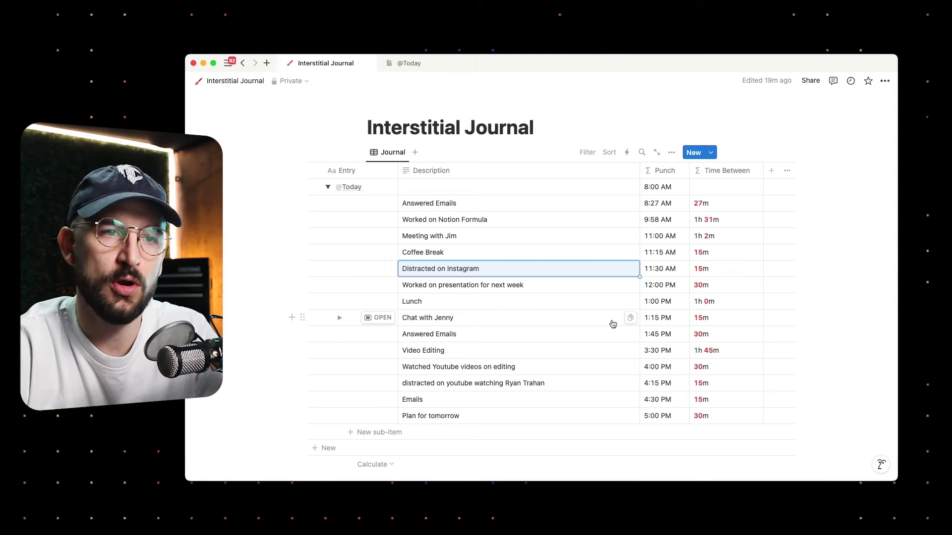
click(507, 271)
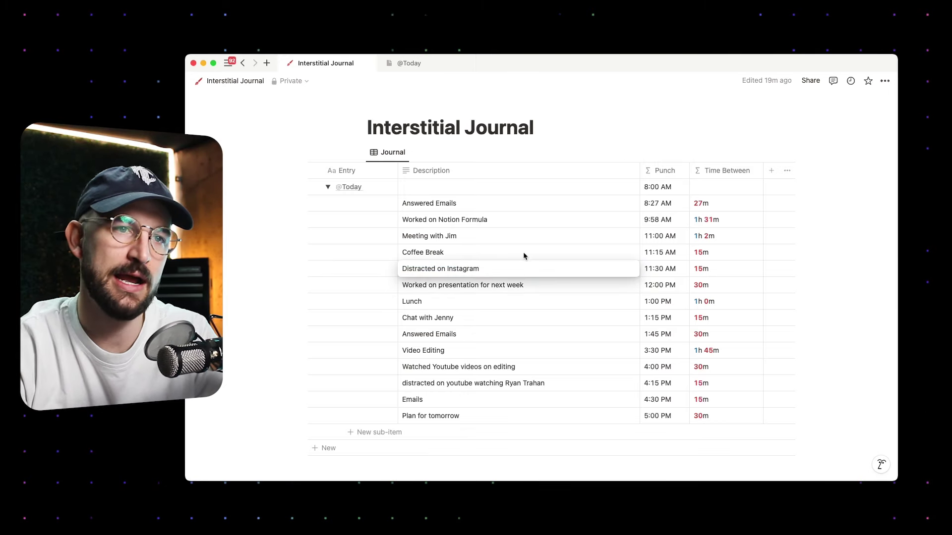
key(Escape)
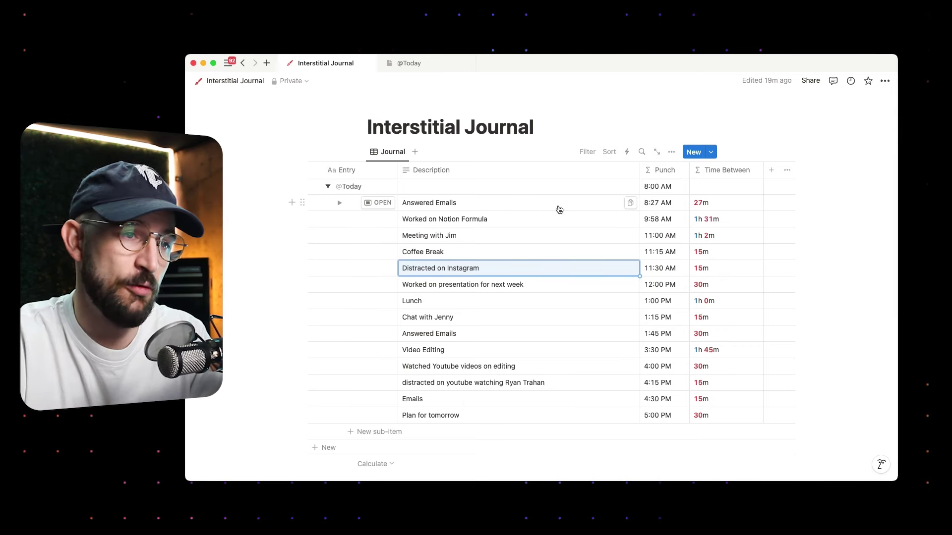
click(534, 128)
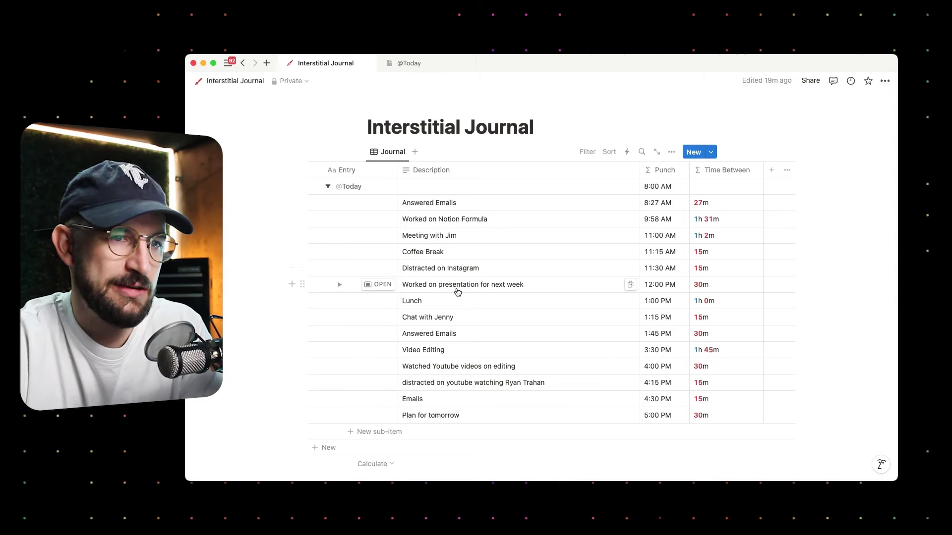
scroll(452, 298, down, 1)
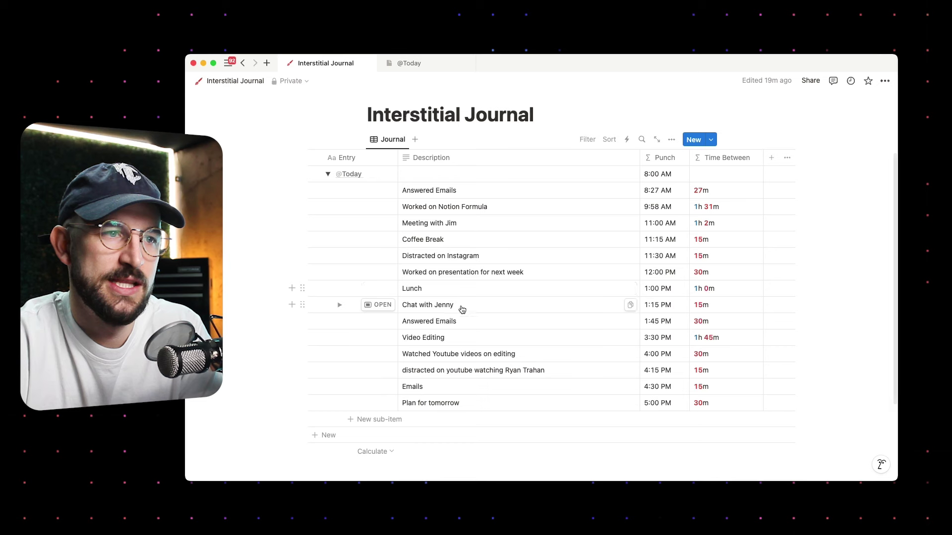
scroll(462, 307, down, 1)
scroll(461, 312, up, 2)
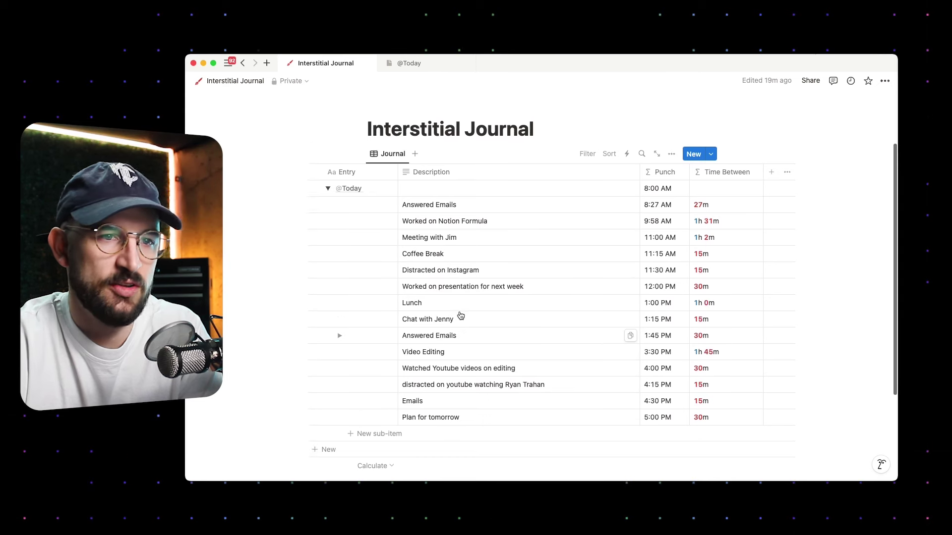
scroll(459, 317, up, 2)
scroll(459, 318, down, 3)
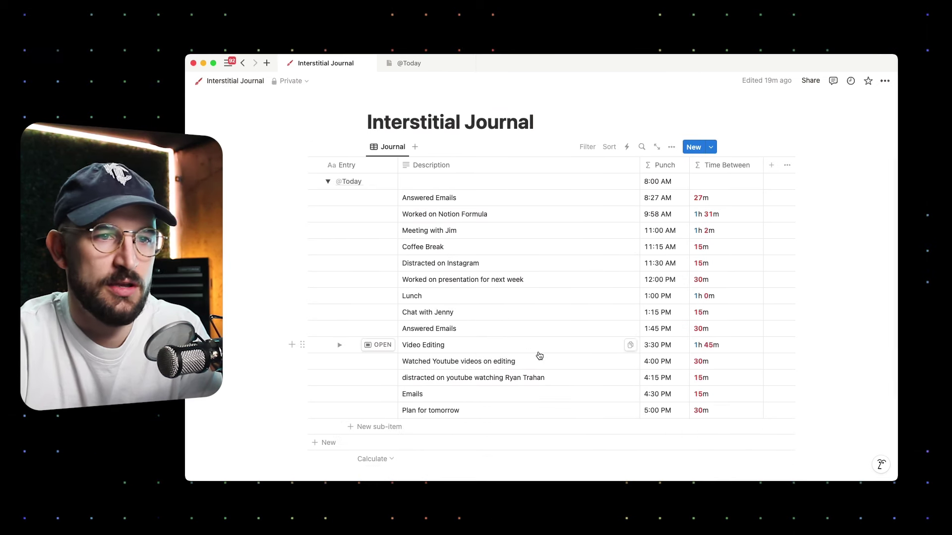
click(490, 367)
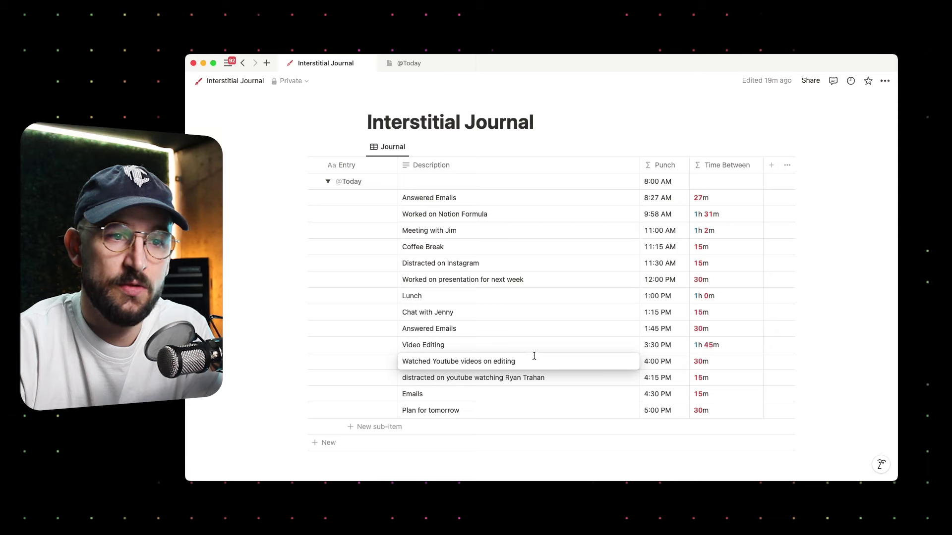
key(Escape)
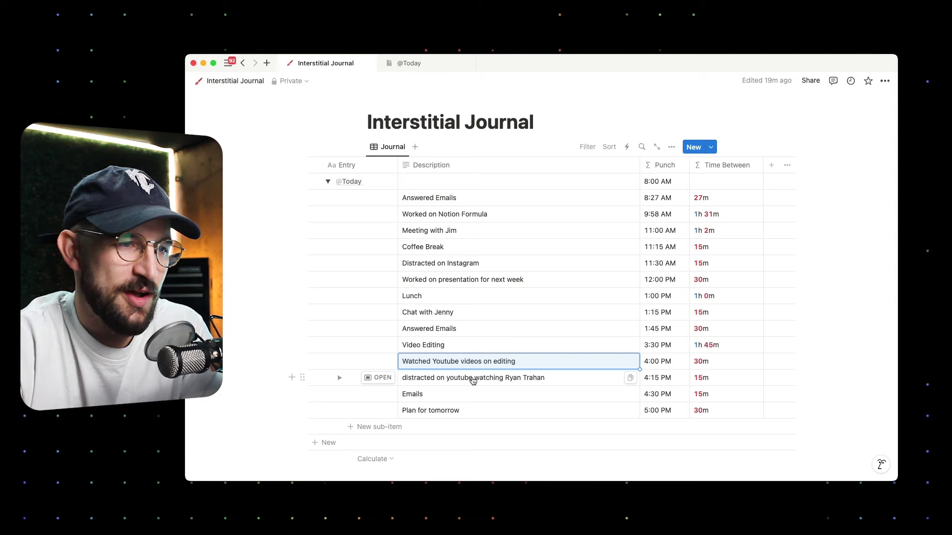
click(424, 396)
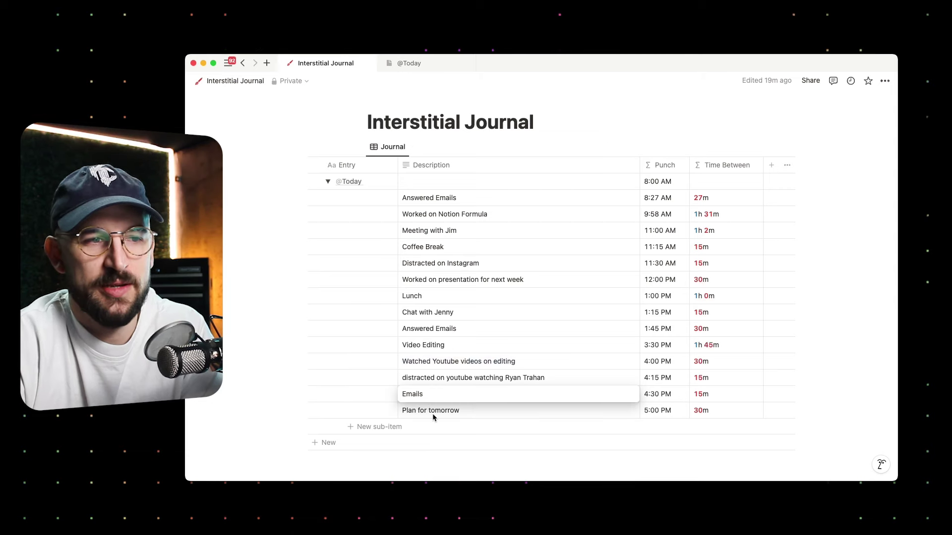
key(Escape)
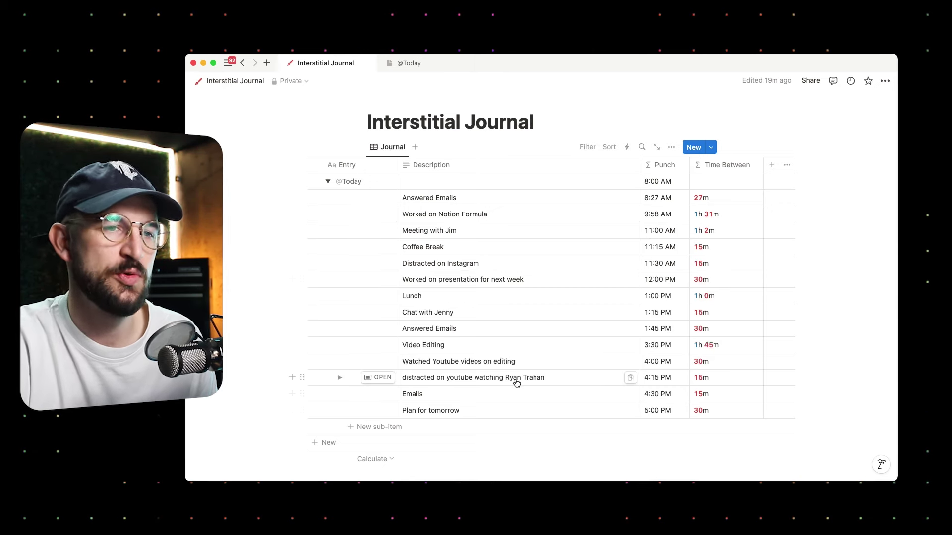
scroll(516, 382, up, 1)
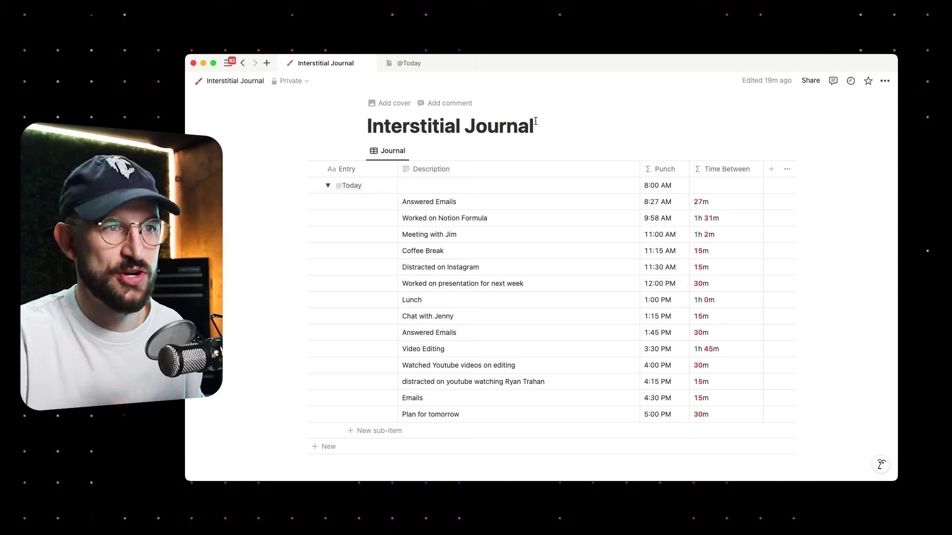
key(Down)
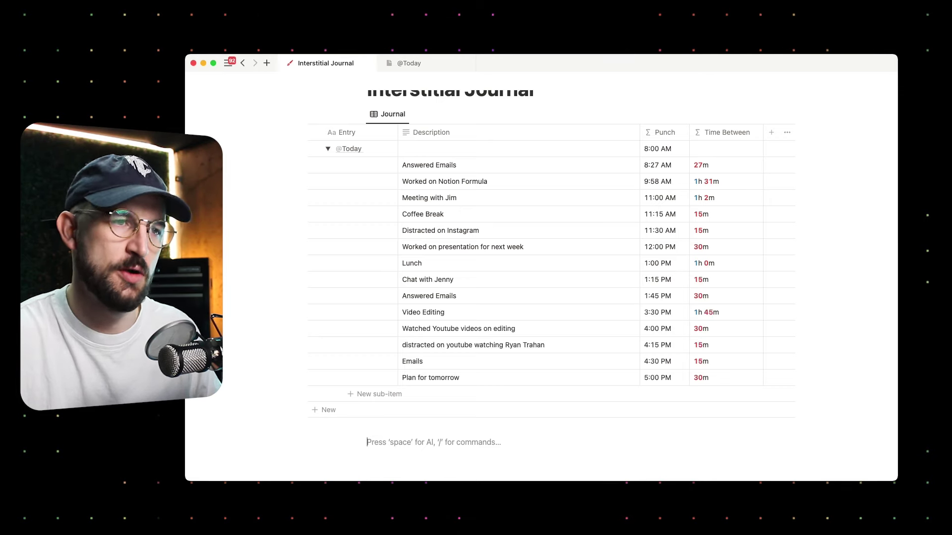
scroll(536, 120, up, 2)
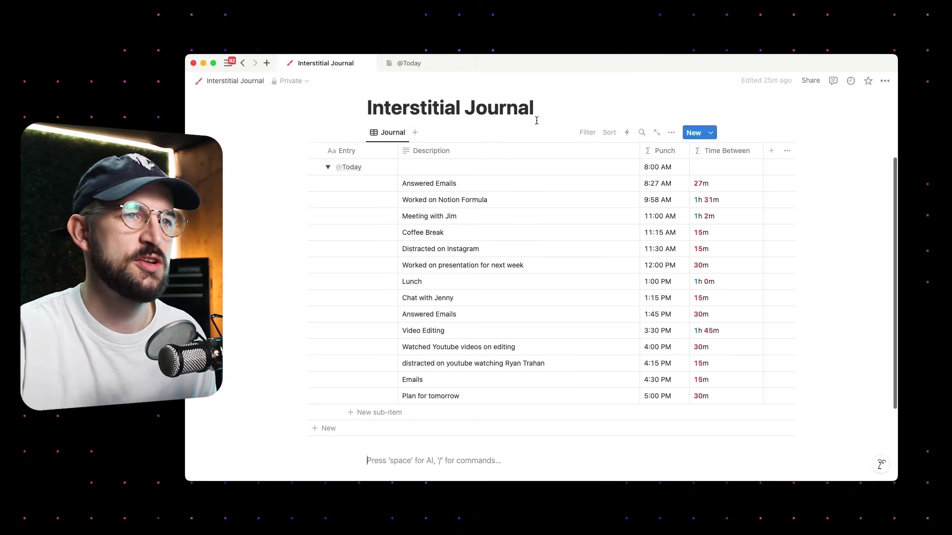